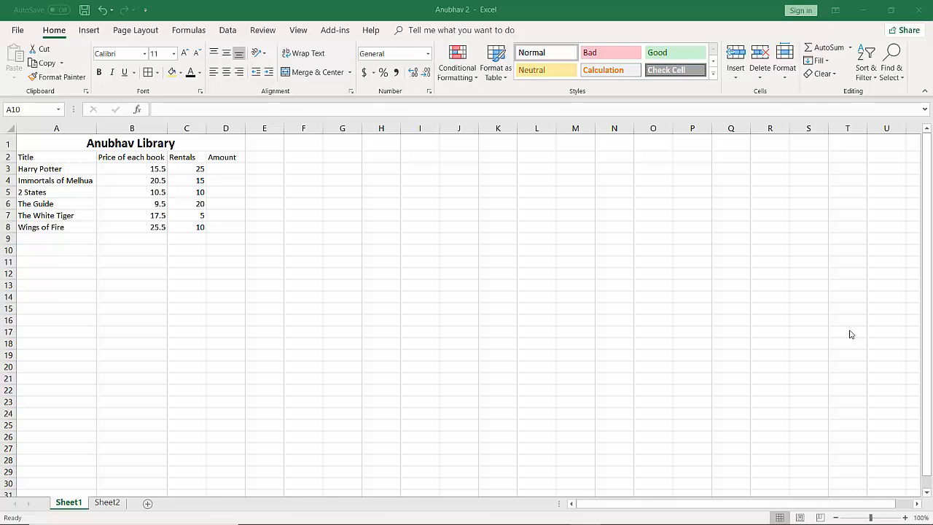
Switch to Sheet2 and review the division, multiplication, addition and subtraction entries with their operator symbols.
{"action": "left_click", "coordinate": [116, 502]}
{"action": "left_click", "coordinate": [115, 502]}
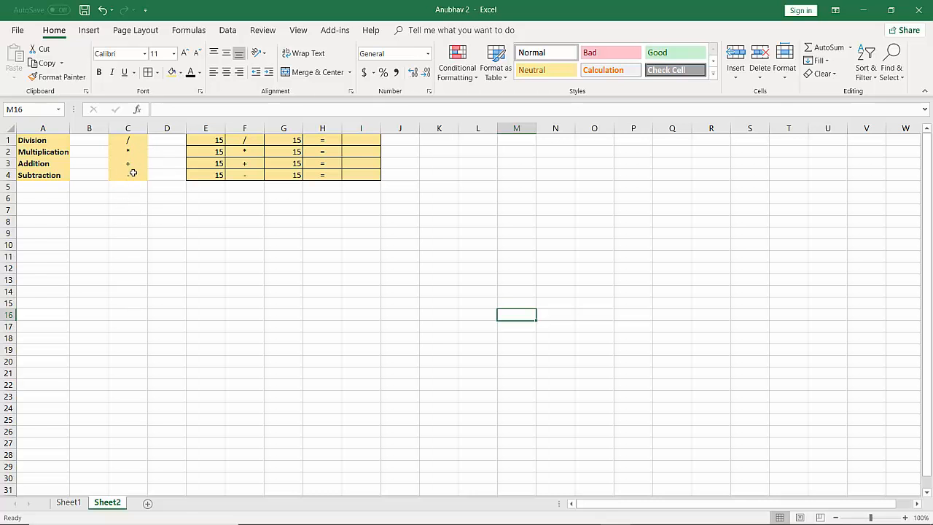
{"action": "left_click", "coordinate": [244, 292]}
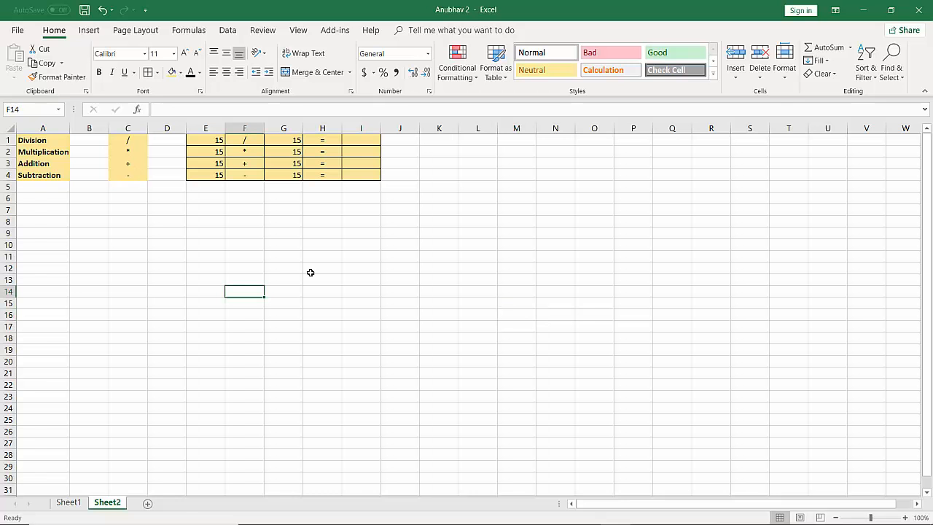
{"action": "left_click", "coordinate": [46, 140]}
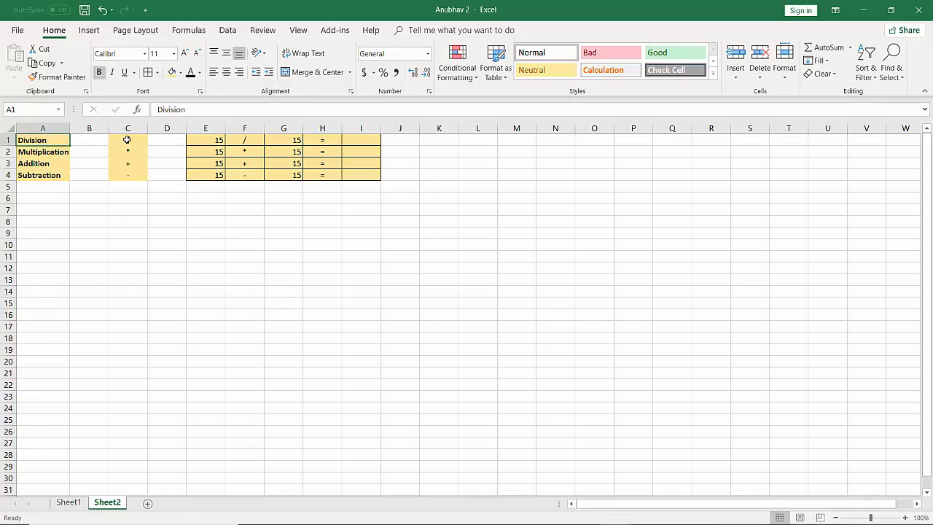
{"action": "left_click", "coordinate": [43, 153]}
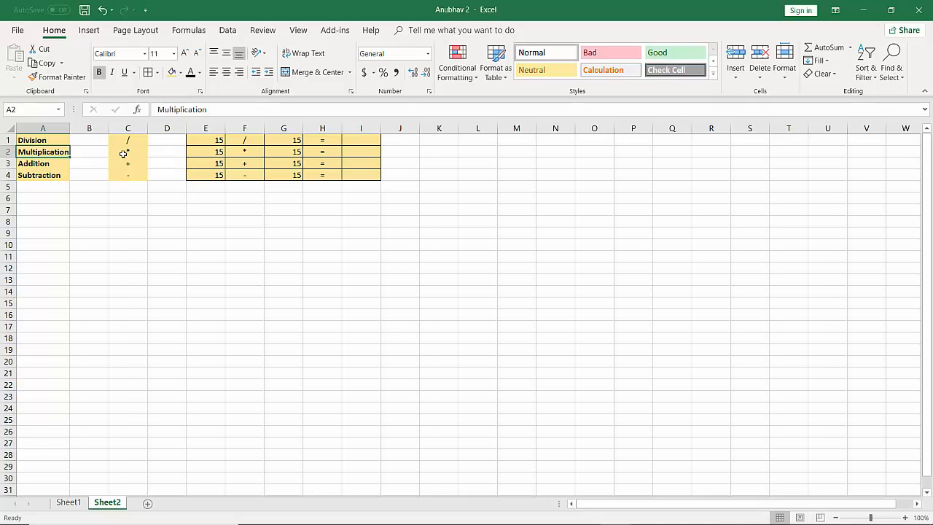
{"action": "left_click", "coordinate": [44, 163]}
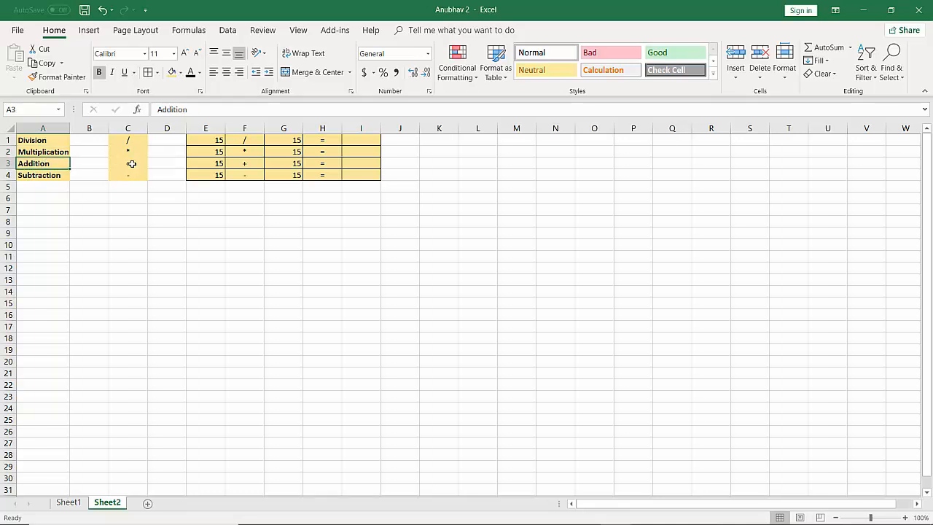
{"action": "left_click", "coordinate": [35, 176]}
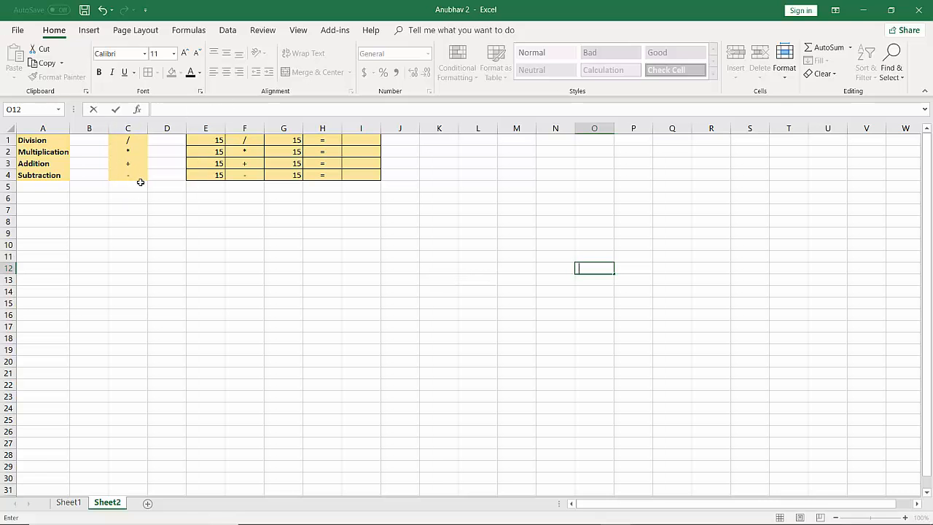
Enter the division formula =E1/G1 in cell I1.
{"action": "left_click", "coordinate": [361, 139]}
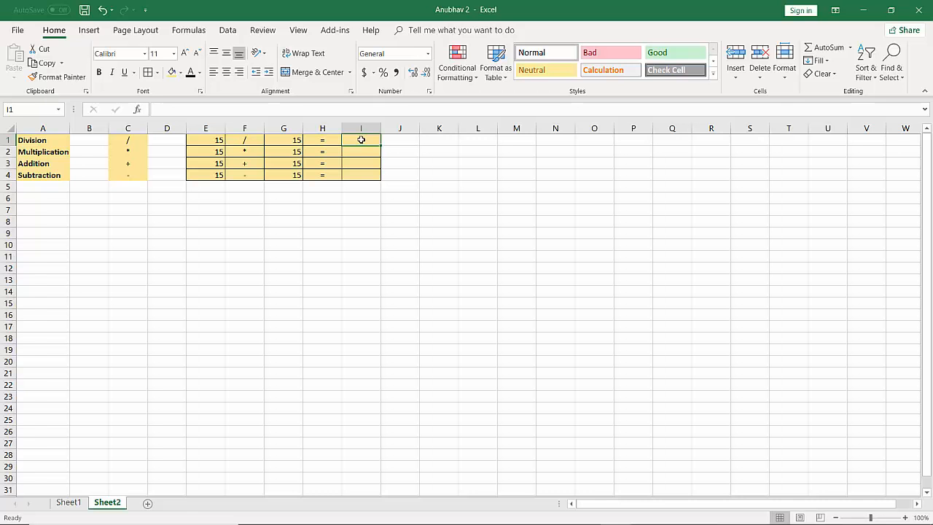
{"action": "type", "text": "="}
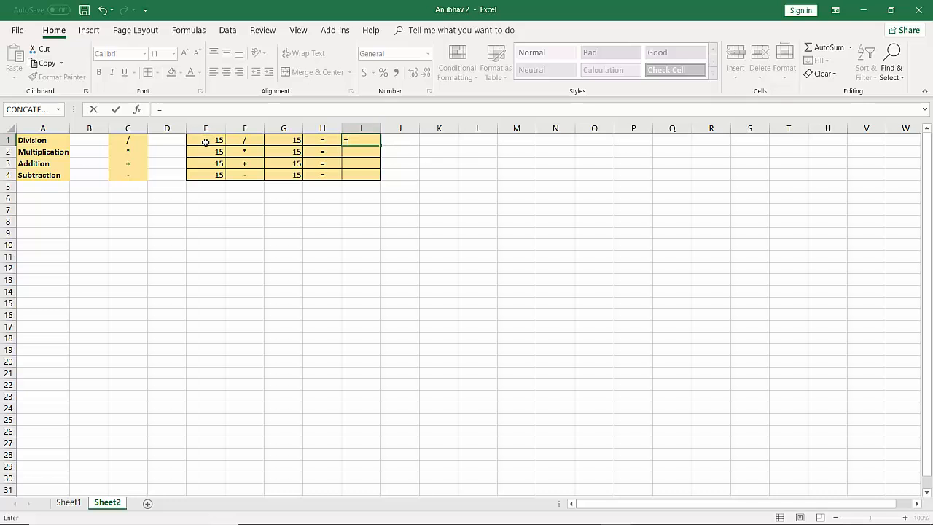
{"action": "left_click", "coordinate": [206, 142]}
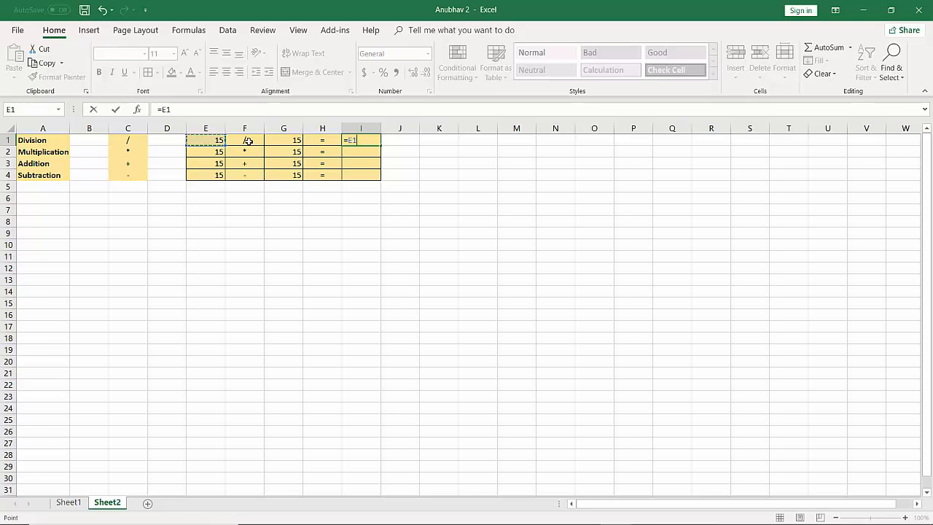
{"action": "type", "text": "/"}
{"action": "left_click", "coordinate": [290, 140]}
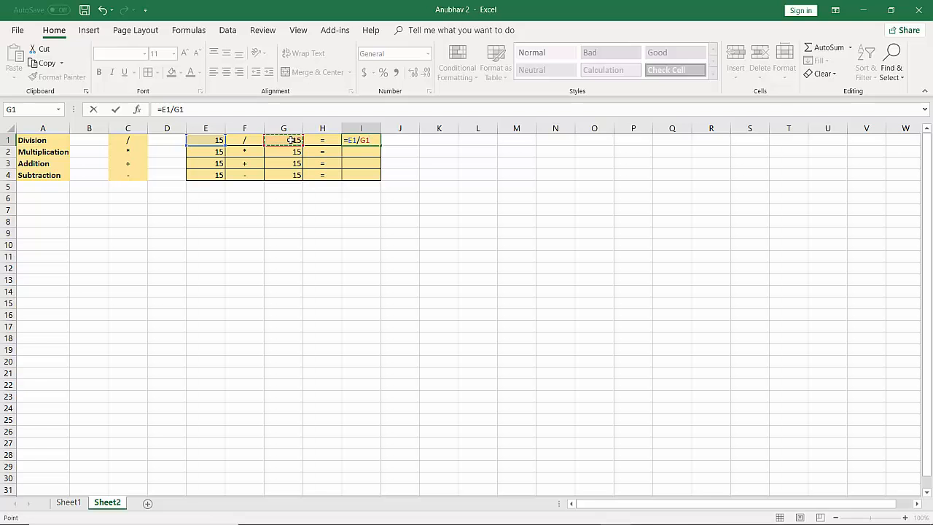
{"action": "key", "text": "Return"}
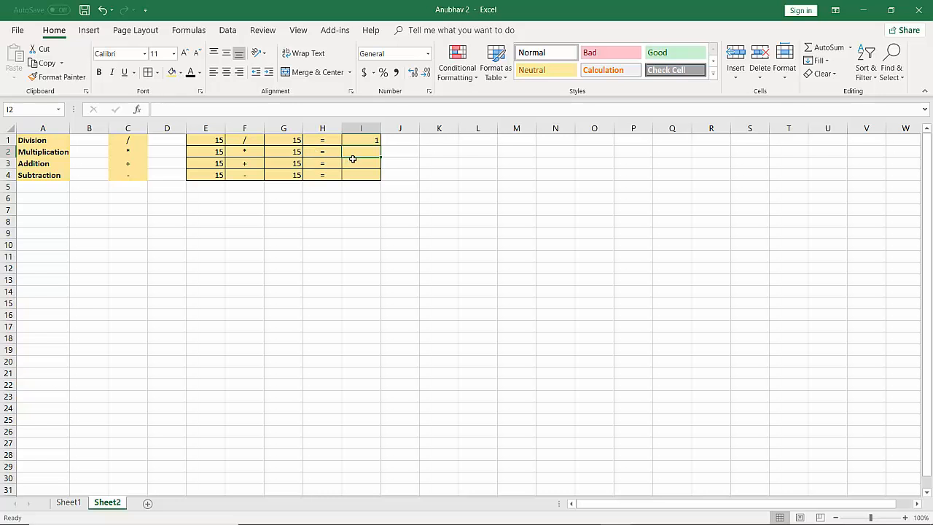
Enter the multiplication formula =E2*G2 in cell I2.
{"action": "type", "text": "="}
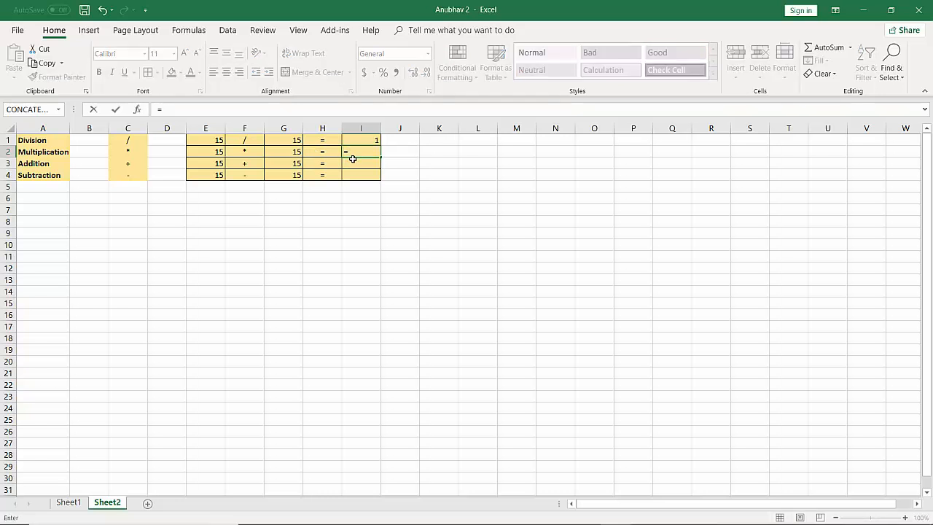
{"action": "left_click", "coordinate": [208, 154]}
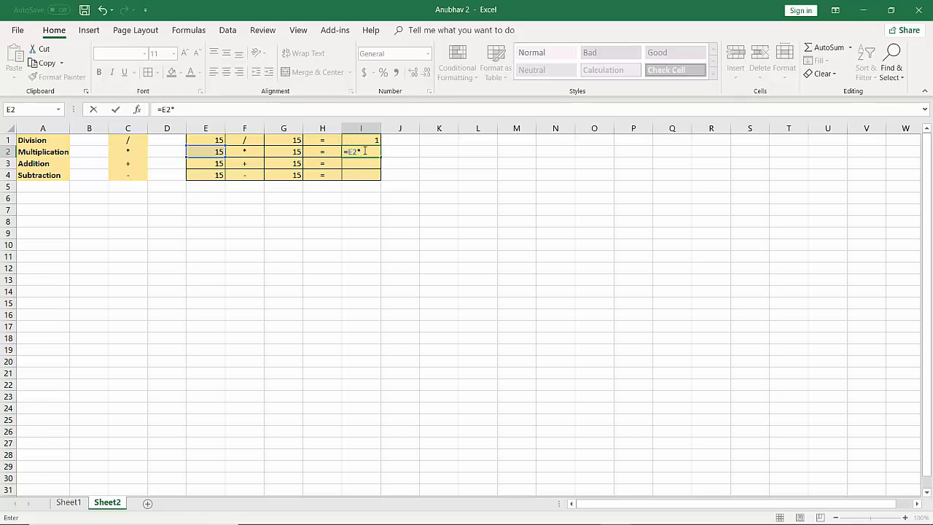
{"action": "left_click", "coordinate": [290, 153]}
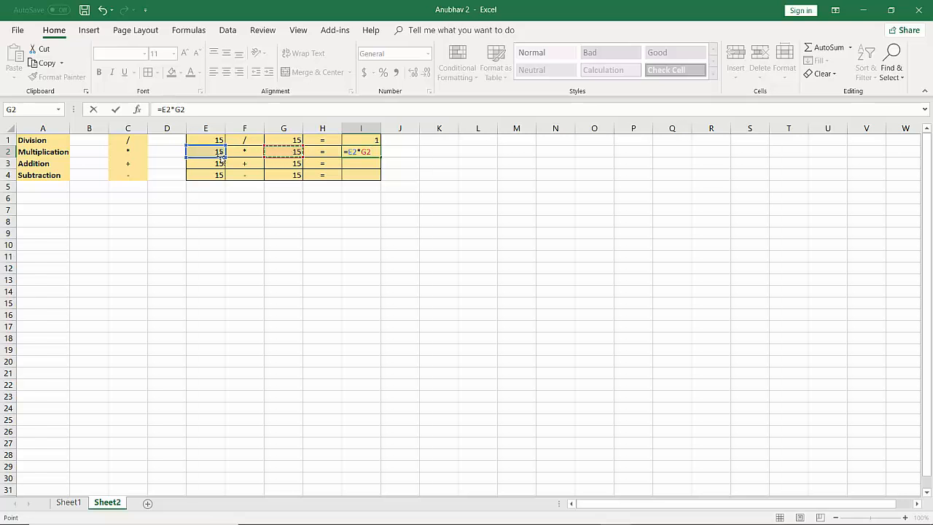
{"action": "key", "text": "Return"}
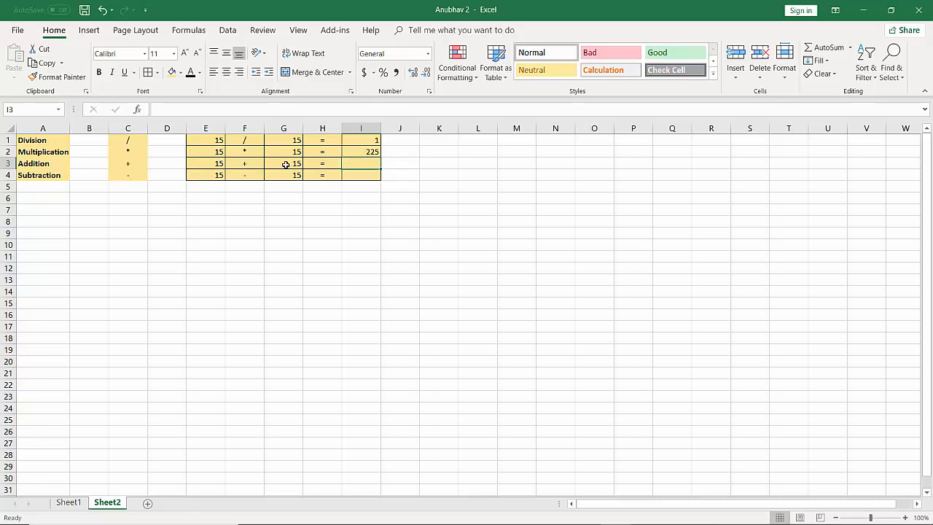
Enter the addition formula =E3+G3 in cell I3.
{"action": "type", "text": "="}
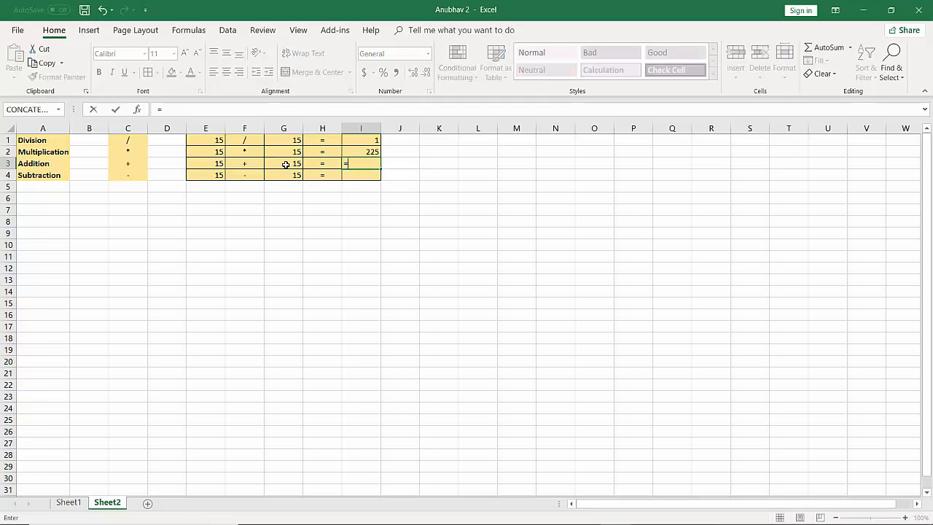
{"action": "left_click", "coordinate": [218, 163]}
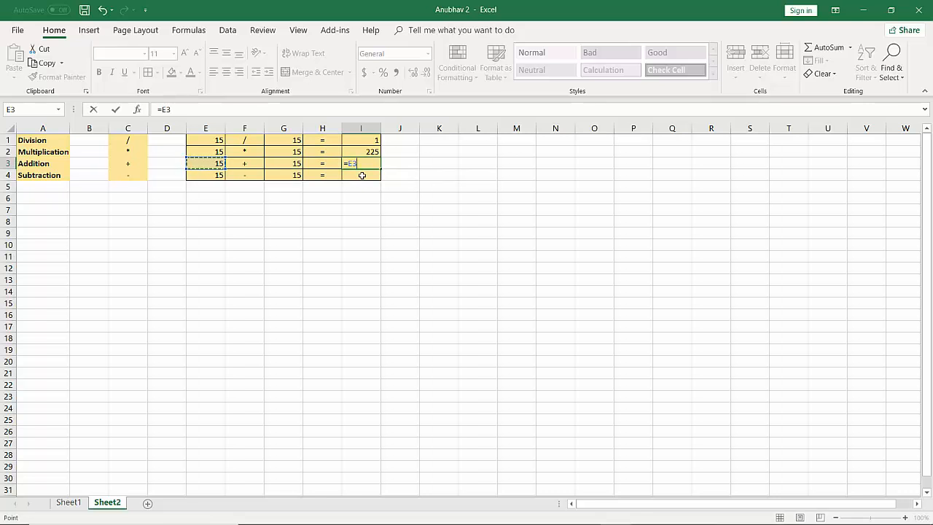
{"action": "type", "text": "+"}
{"action": "left_click", "coordinate": [292, 165]}
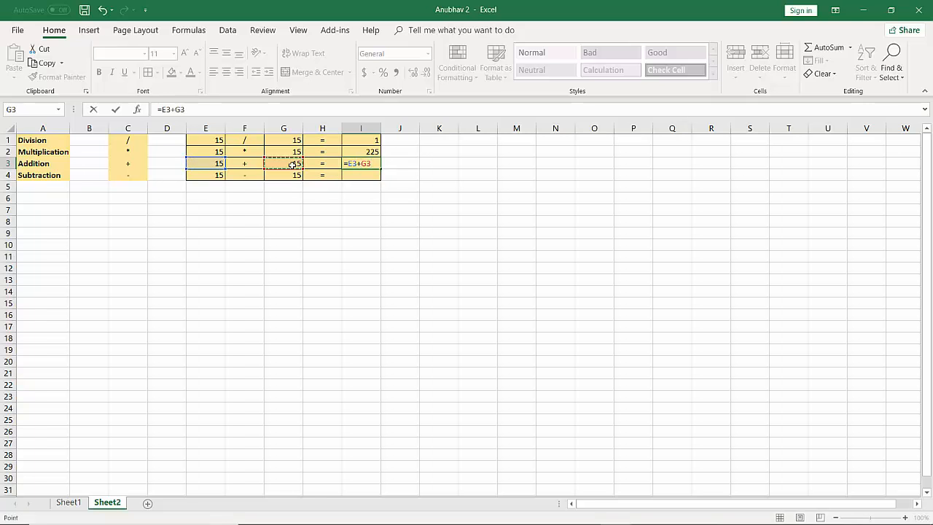
{"action": "key", "text": "Return"}
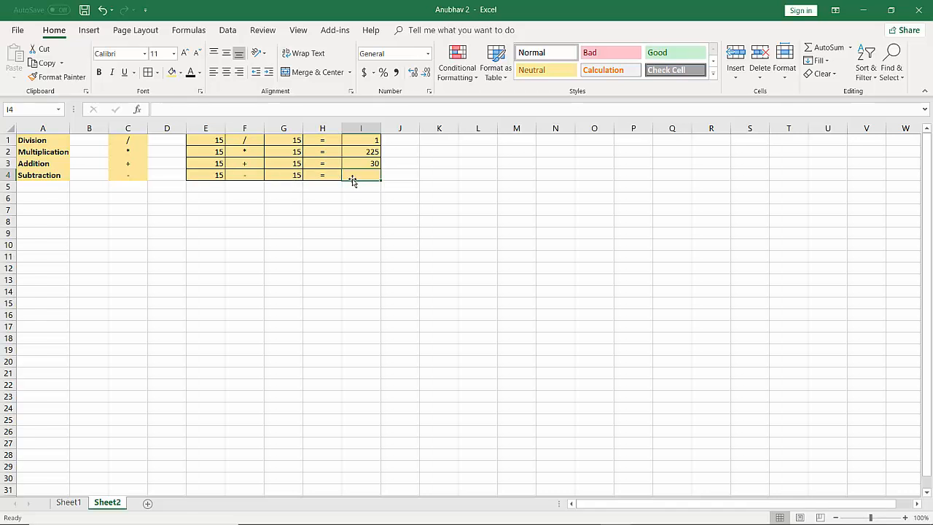
Enter the subtraction formula =E4-G4 in cell I4.
{"action": "type", "text": "="}
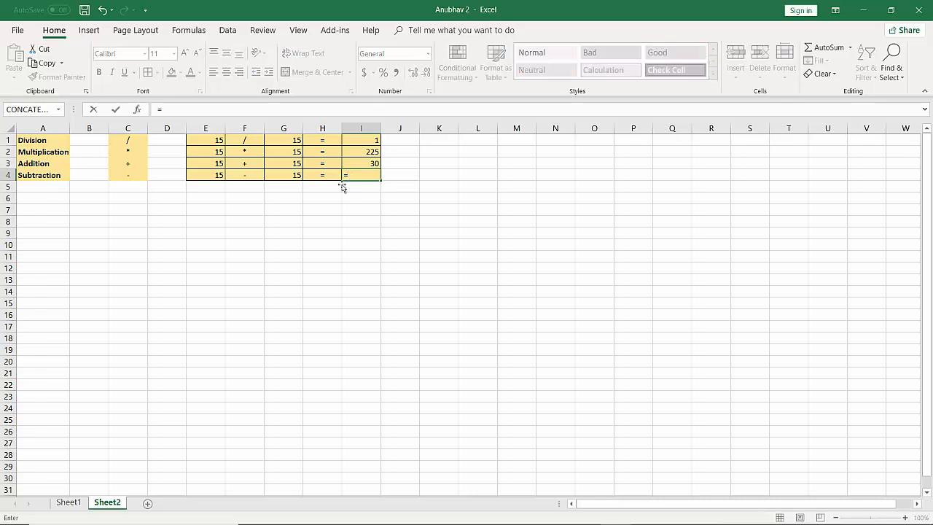
{"action": "left_click", "coordinate": [217, 175]}
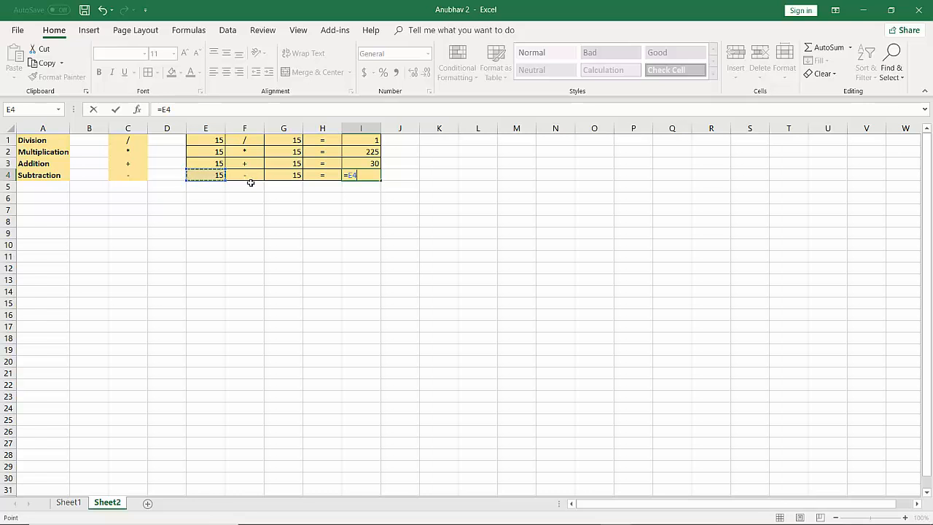
{"action": "type", "text": "-"}
{"action": "left_click", "coordinate": [288, 177]}
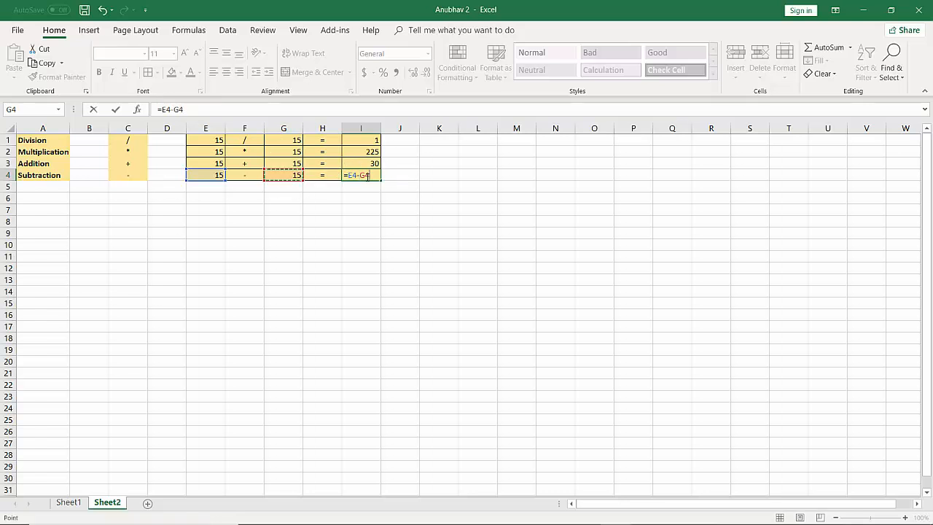
{"action": "key", "text": "Return"}
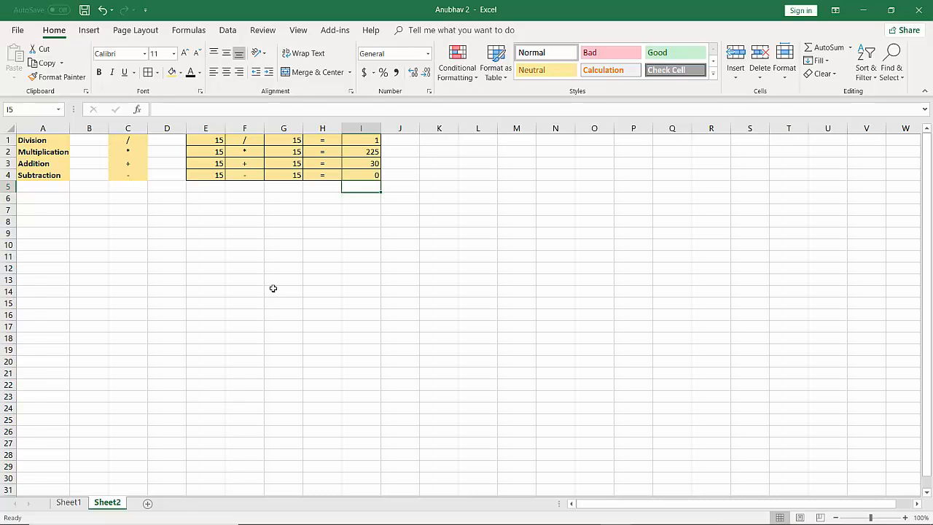
On Sheet1, calculate the Harry Potter amount in D3 by multiplying price by rentals with =B3*C3.
{"action": "left_click", "coordinate": [68, 502]}
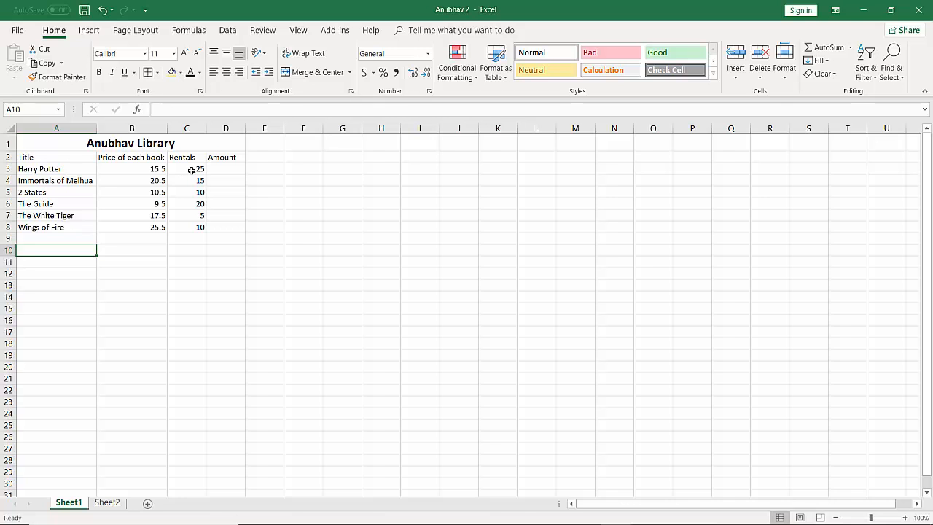
{"action": "left_click", "coordinate": [219, 168]}
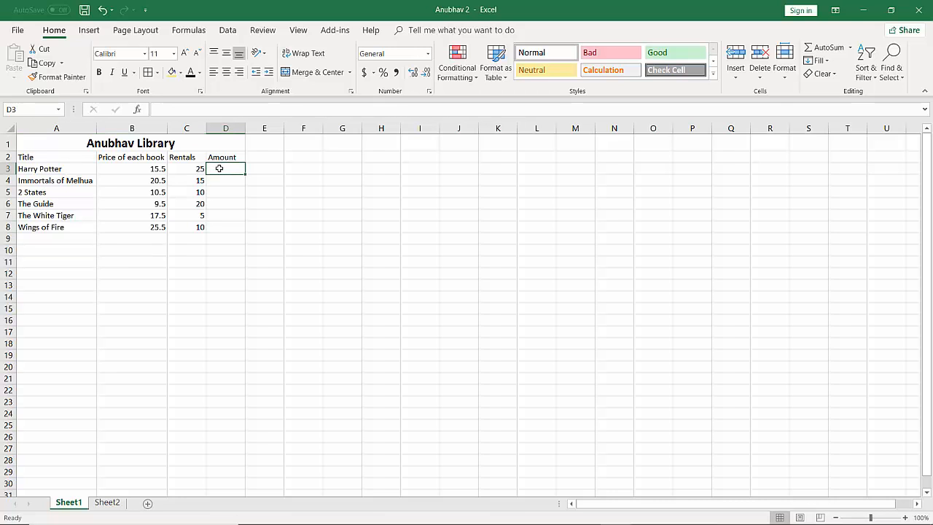
{"action": "type", "text": "="}
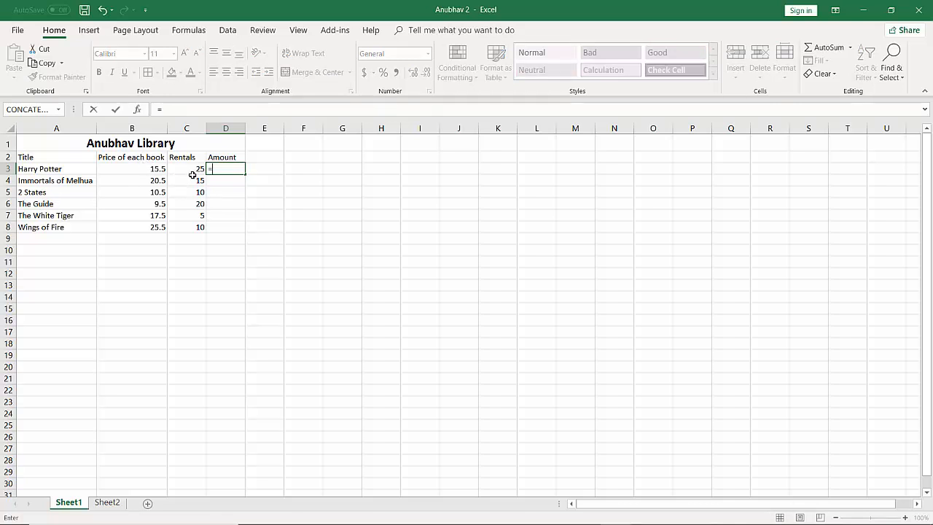
{"action": "left_click", "coordinate": [148, 166]}
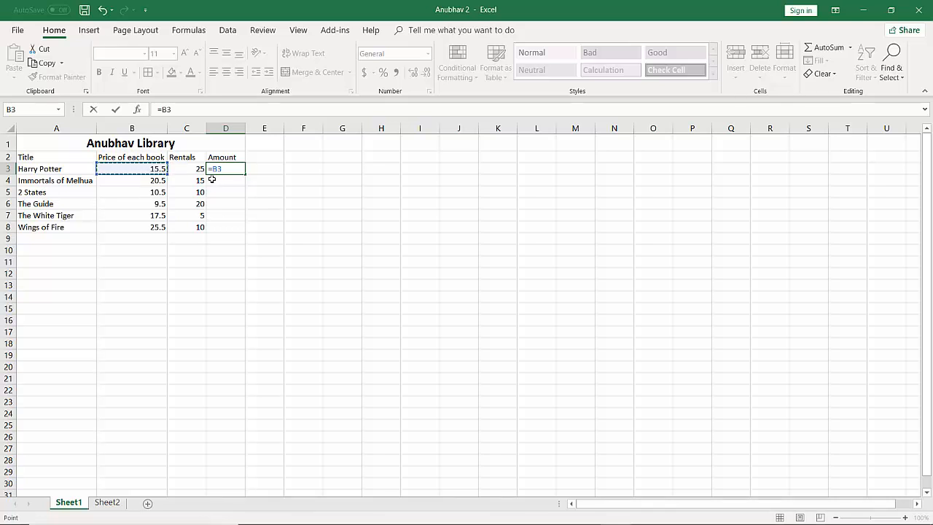
{"action": "type", "text": "*"}
{"action": "left_click", "coordinate": [194, 173]}
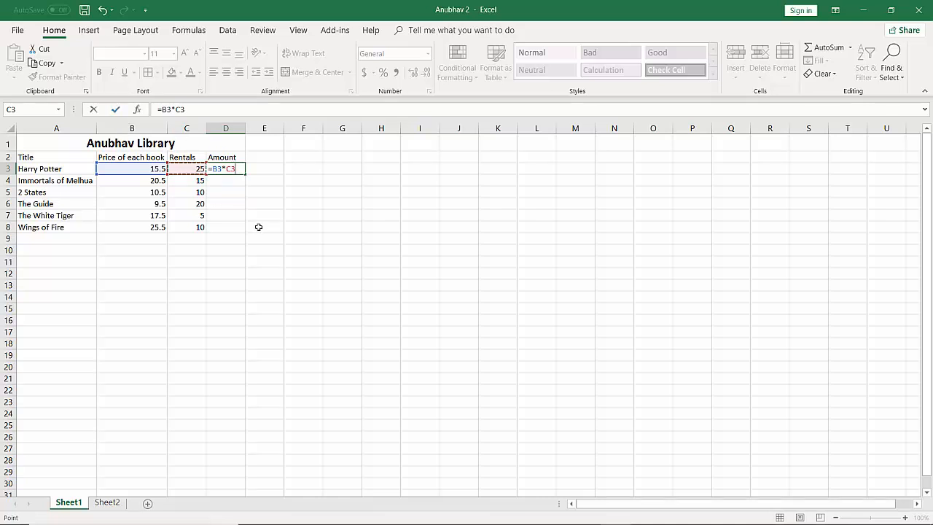
{"action": "key", "text": "Return"}
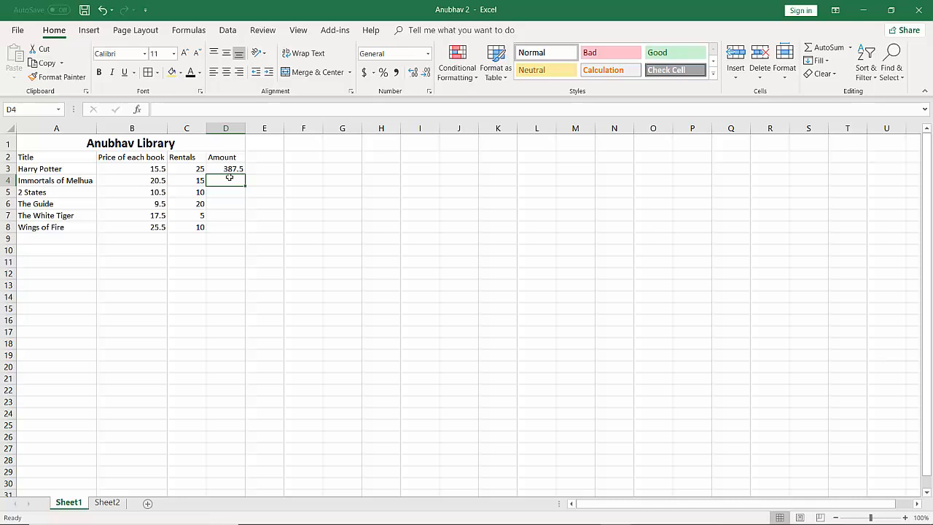
Enter =B4*C4 in D4 for Immortals of Melhua and fill the formula down through D8.
{"action": "type", "text": "="}
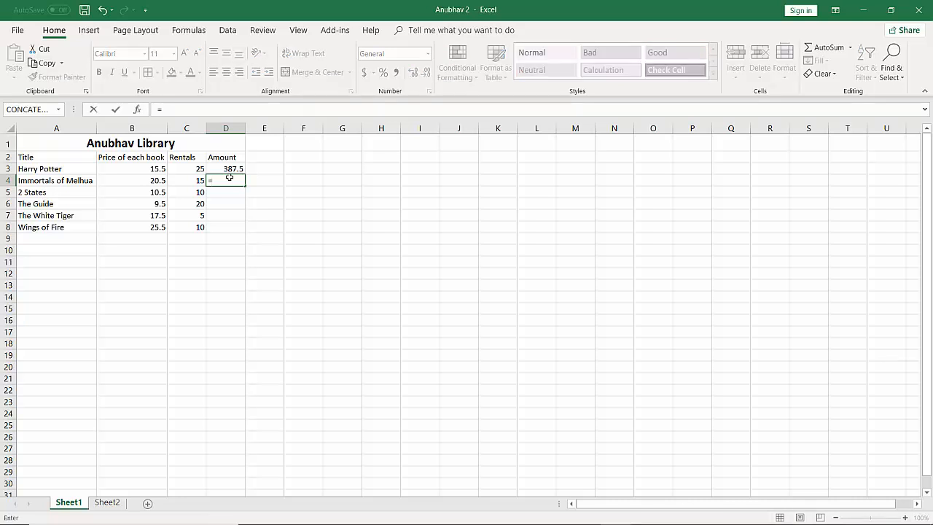
{"action": "left_click", "coordinate": [153, 181]}
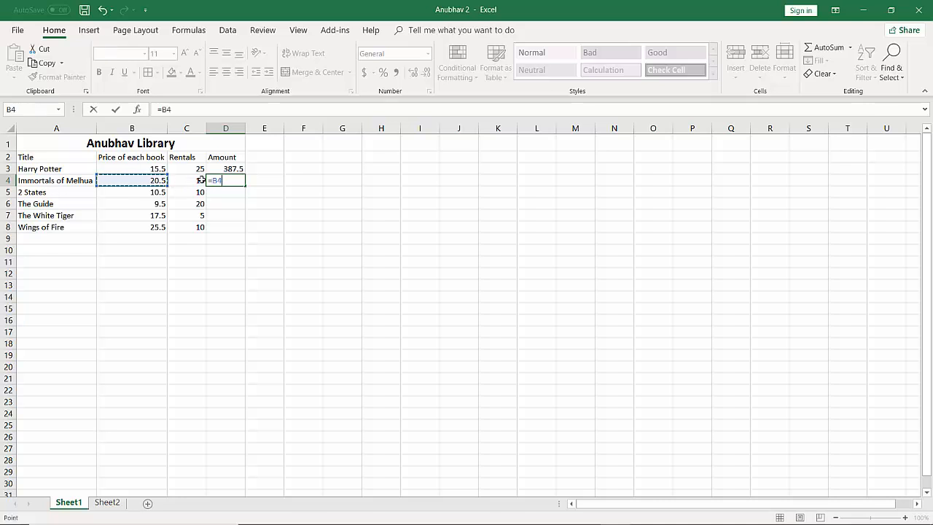
{"action": "type", "text": "*"}
{"action": "left_click", "coordinate": [191, 181]}
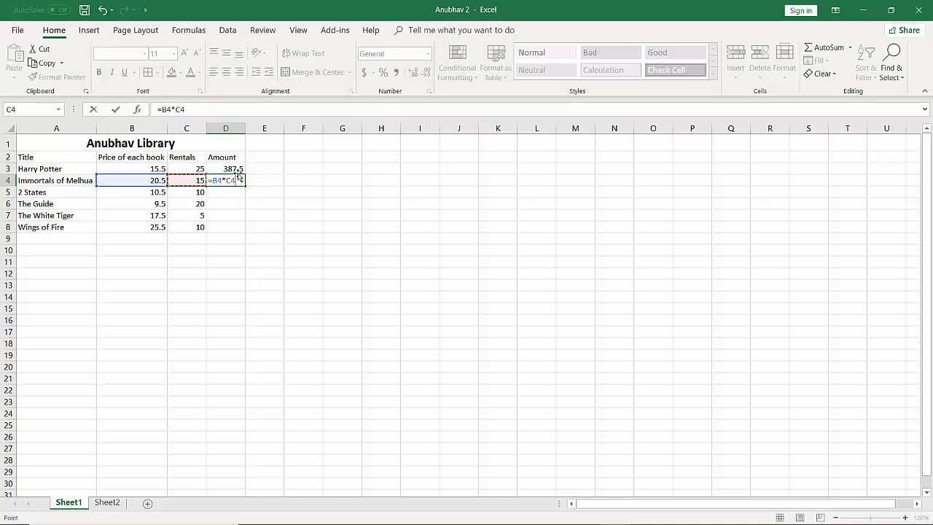
{"action": "left_click", "coordinate": [118, 109]}
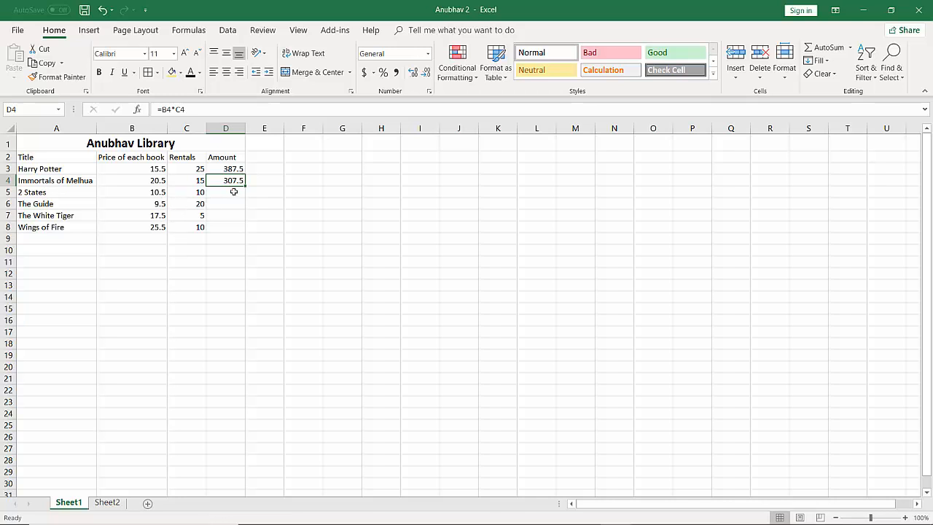
{"action": "left_click_drag", "start_coordinate": [246, 186], "coordinate": [241, 234]}
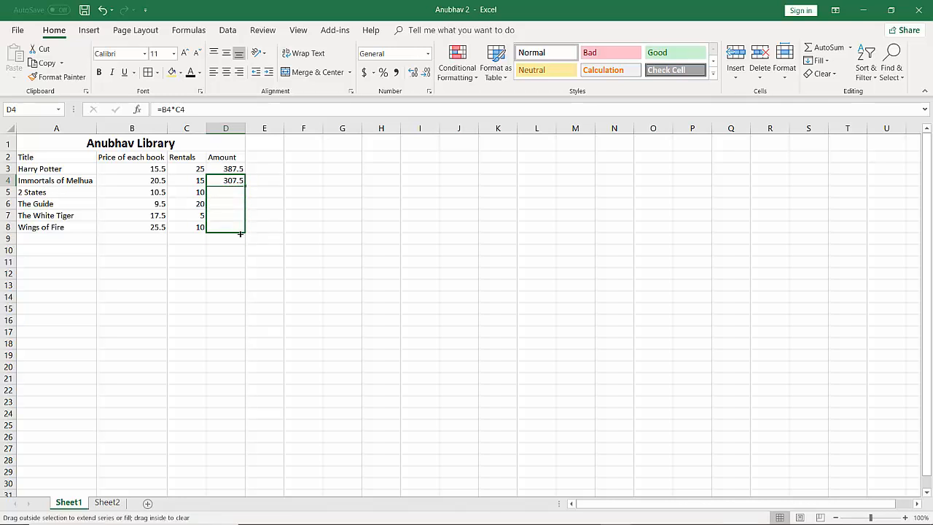
{"action": "left_click_drag", "start_coordinate": [241, 234], "coordinate": [241, 234]}
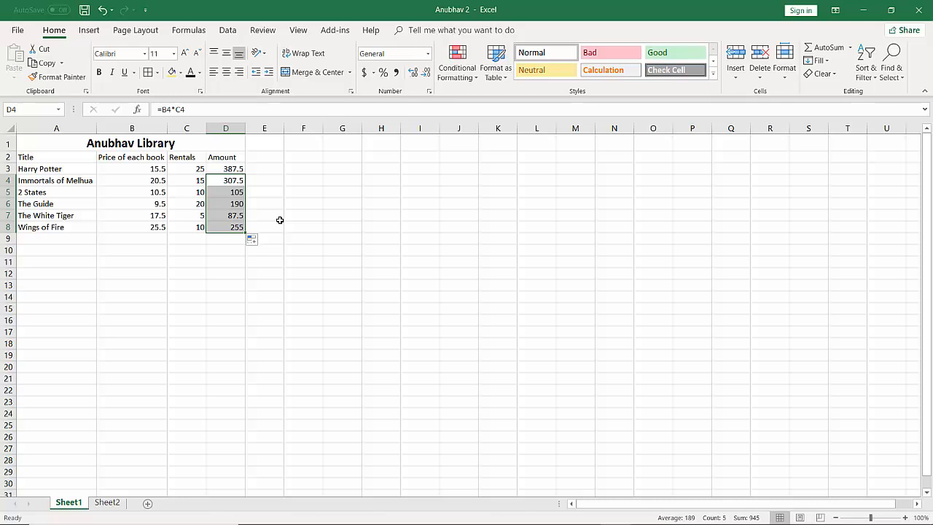
Undo the formula fill below D4 and enter =B5*C5 in D5 for 2 States.
{"action": "key", "text": "ctrl+z"}
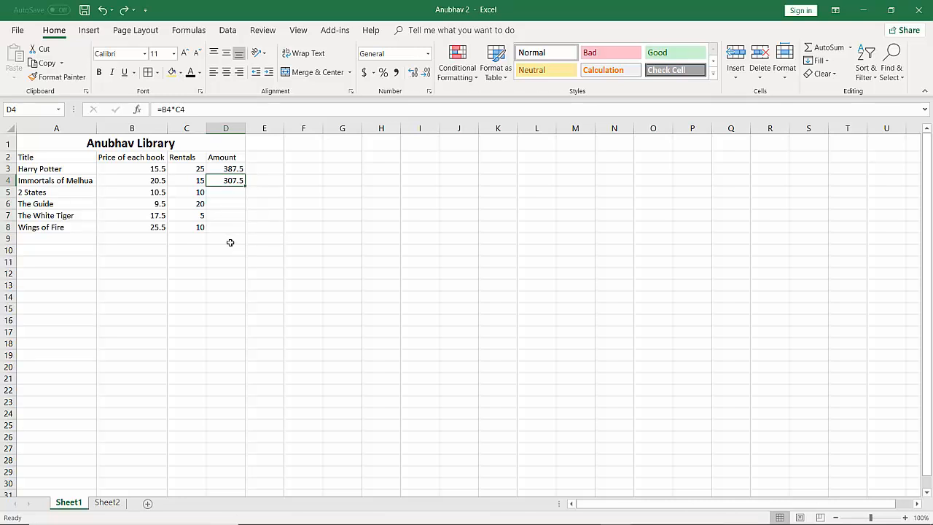
{"action": "left_click", "coordinate": [232, 197]}
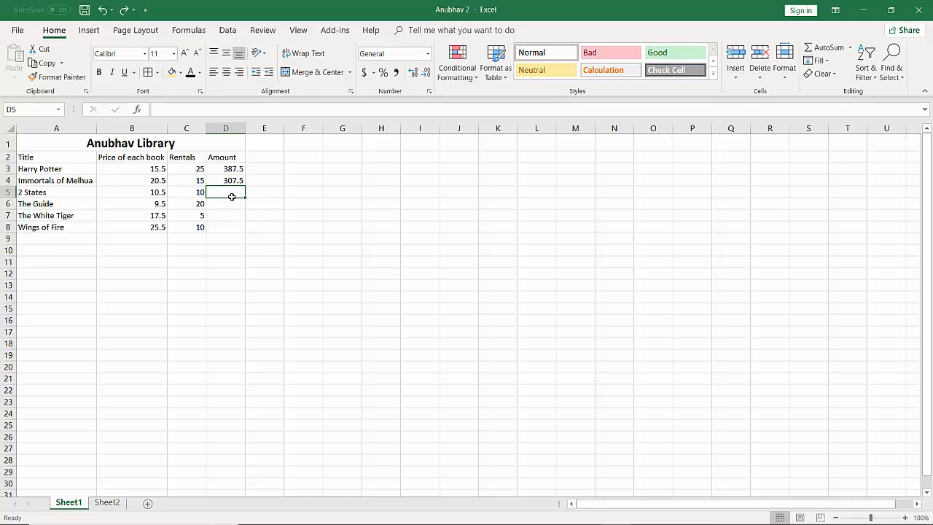
{"action": "type", "text": "="}
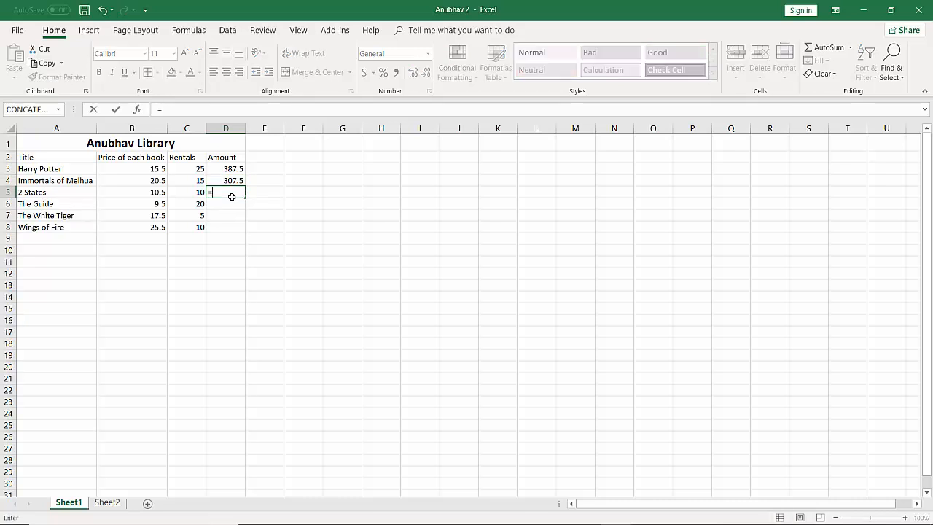
{"action": "left_click", "coordinate": [156, 192]}
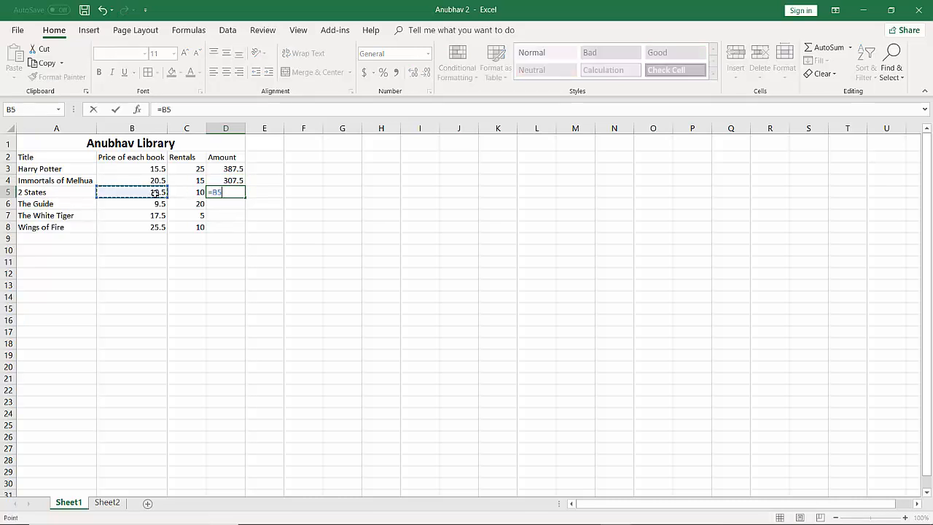
{"action": "type", "text": "*"}
{"action": "left_click", "coordinate": [200, 192]}
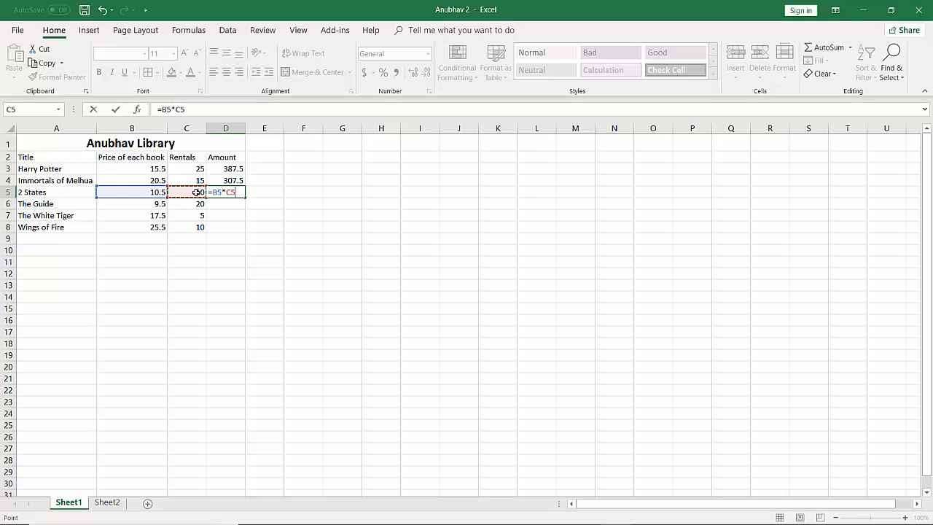
{"action": "key", "text": "ctrl+Return"}
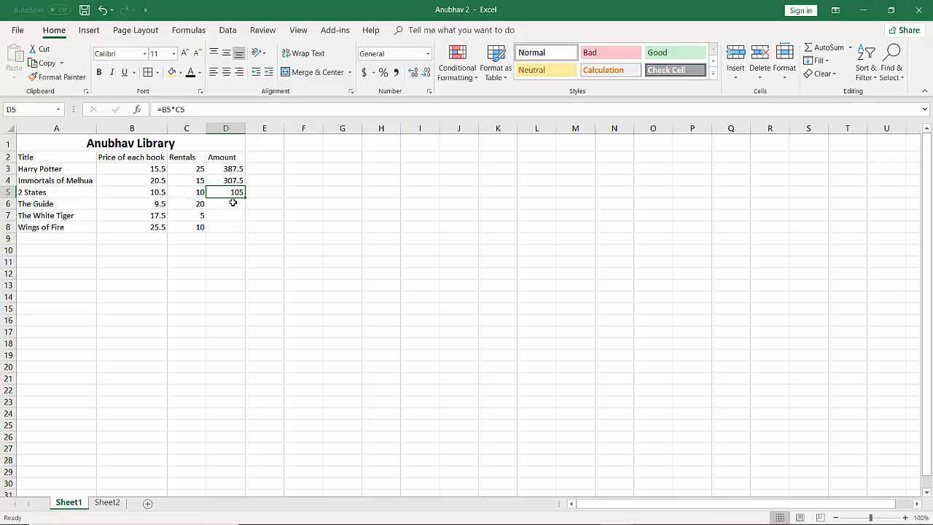
Calculate the amount for The Guide in D6 with the formula =B6*C6.
{"action": "left_click", "coordinate": [233, 203]}
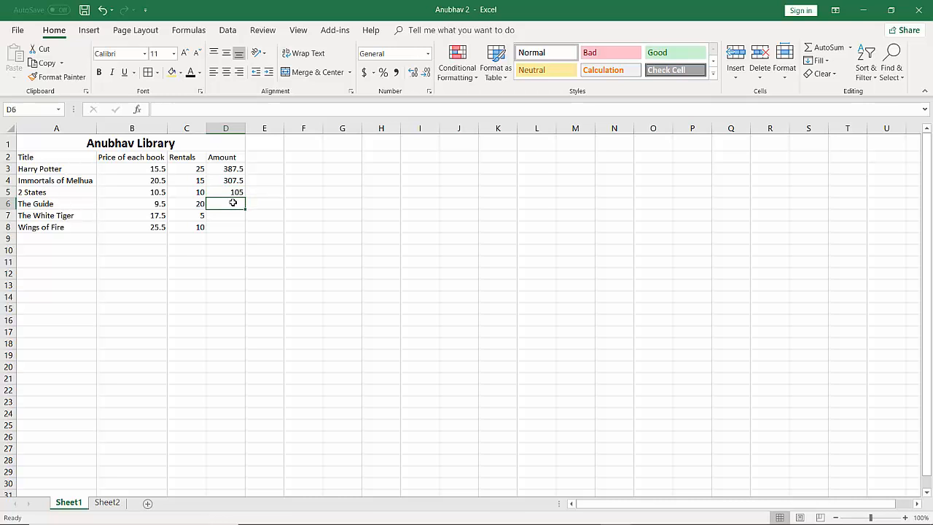
{"action": "type", "text": "="}
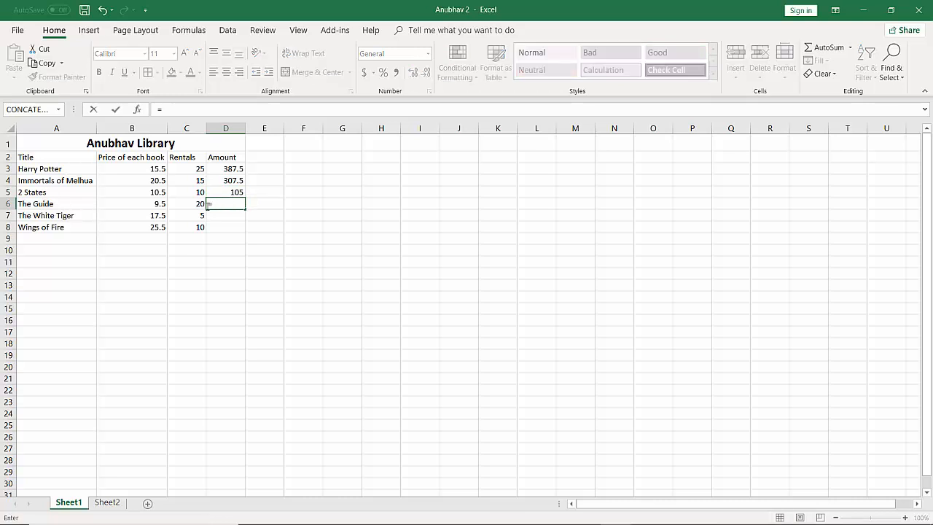
{"action": "left_click", "coordinate": [158, 204]}
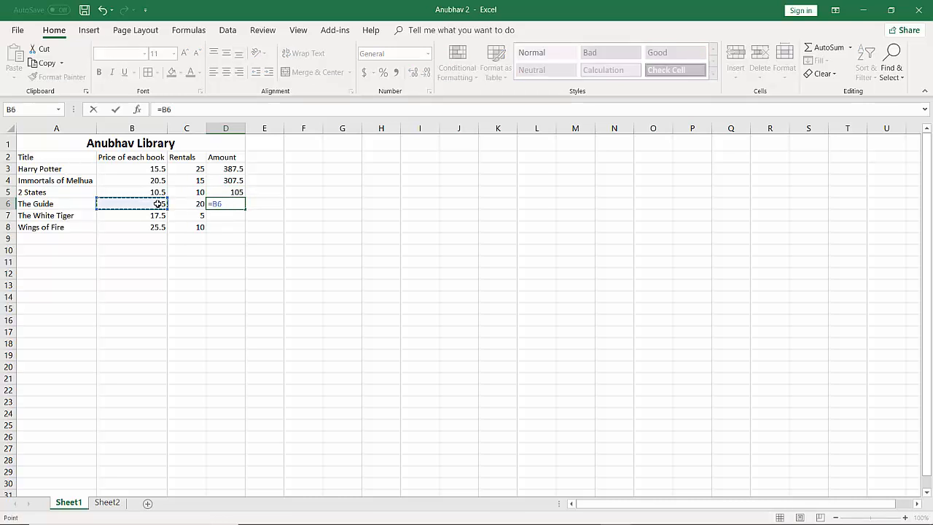
{"action": "type", "text": "*"}
{"action": "left_click", "coordinate": [189, 204]}
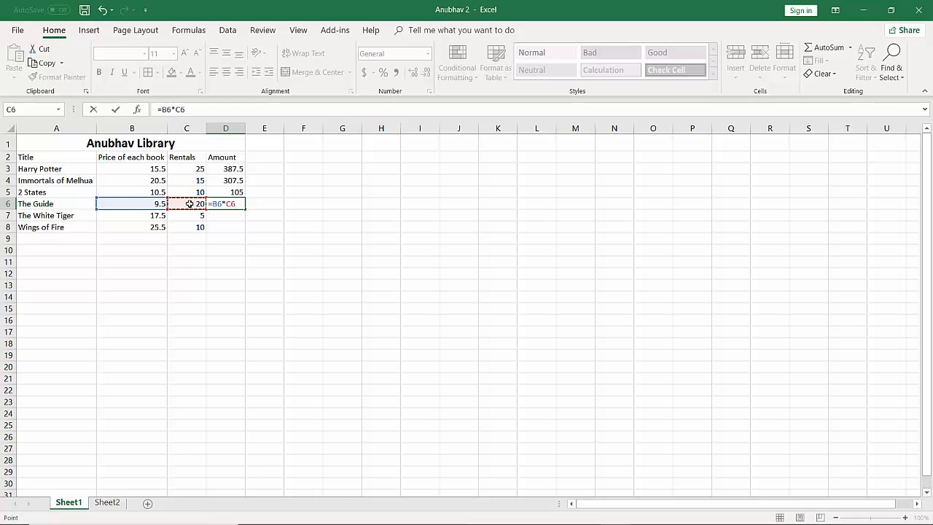
{"action": "key", "text": "Return"}
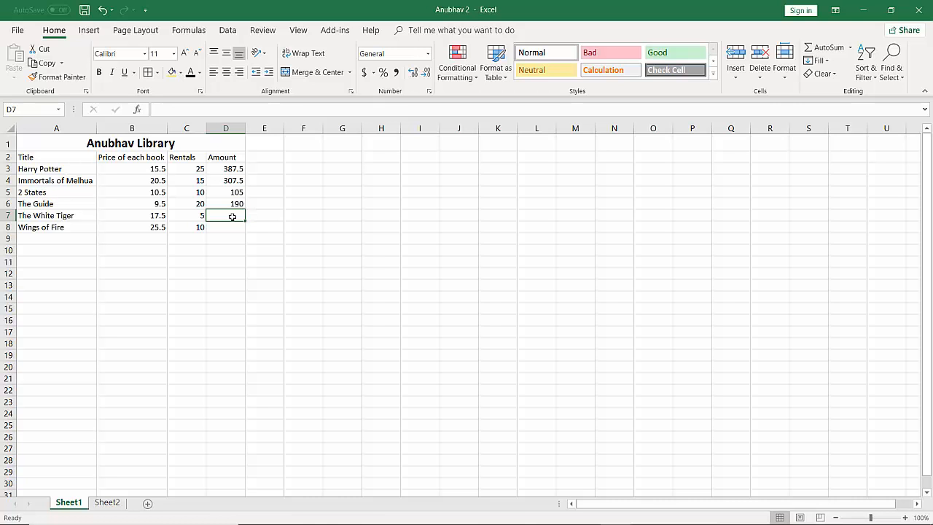
Calculate the amount for The White Tiger in D7 with the formula =B7*C7.
{"action": "type", "text": "="}
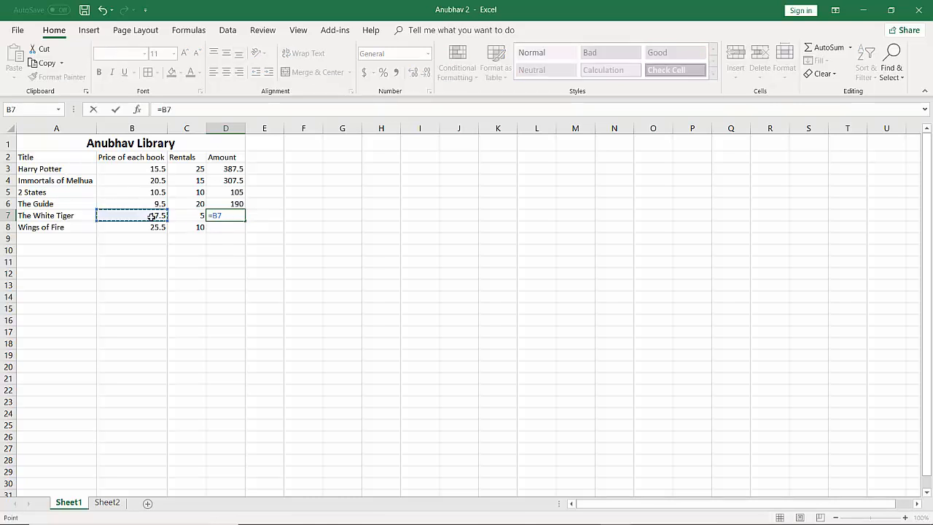
{"action": "type", "text": "*"}
{"action": "left_click", "coordinate": [188, 216]}
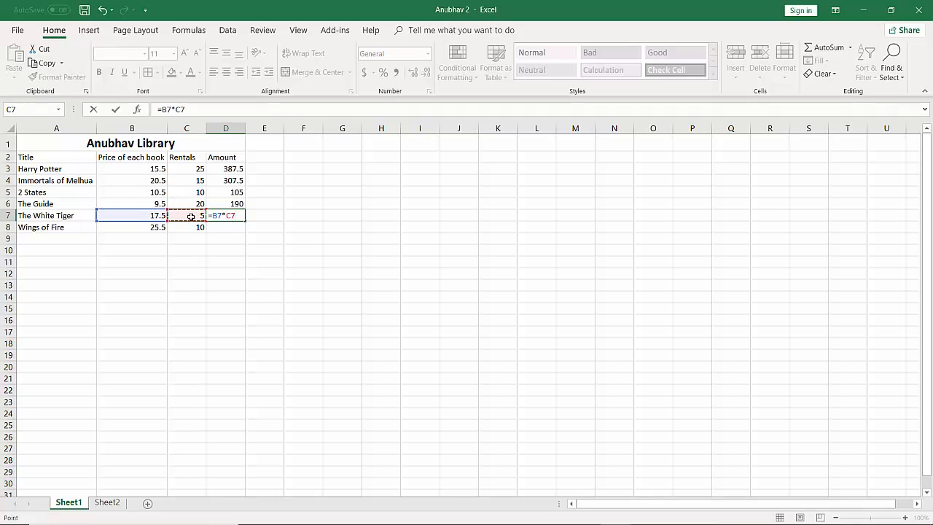
{"action": "key", "text": "ctrl+Return"}
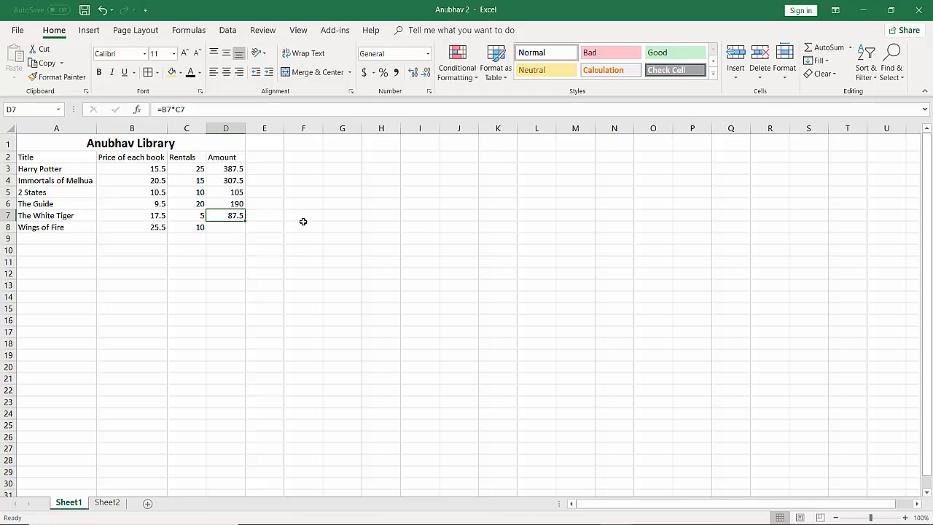
Calculate the amount for Wings of Fire in D8 with the formula =B8*C8.
{"action": "left_click", "coordinate": [220, 228]}
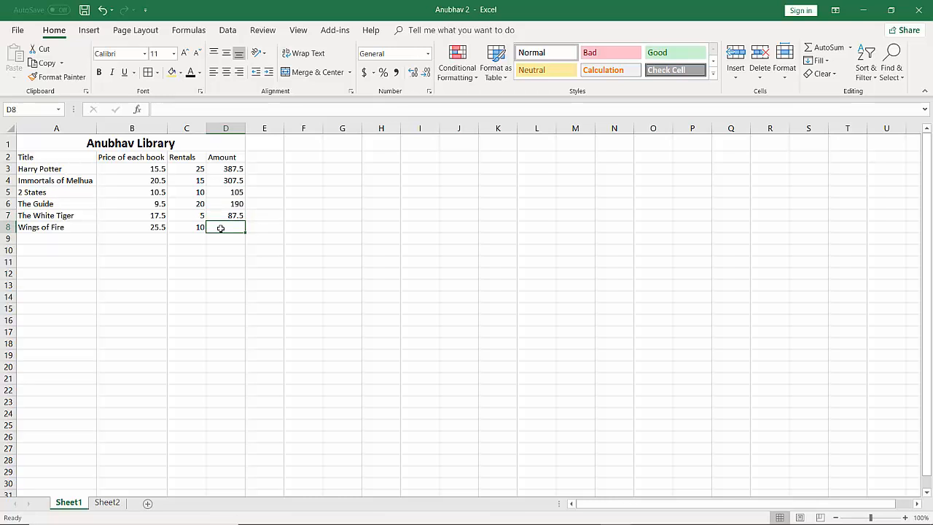
{"action": "type", "text": "="}
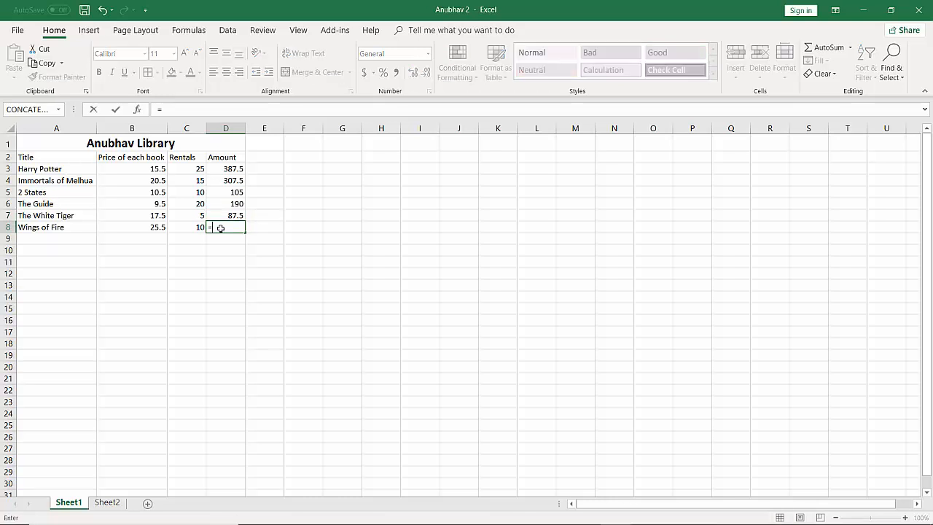
{"action": "left_click", "coordinate": [149, 231]}
{"action": "type", "text": "*"}
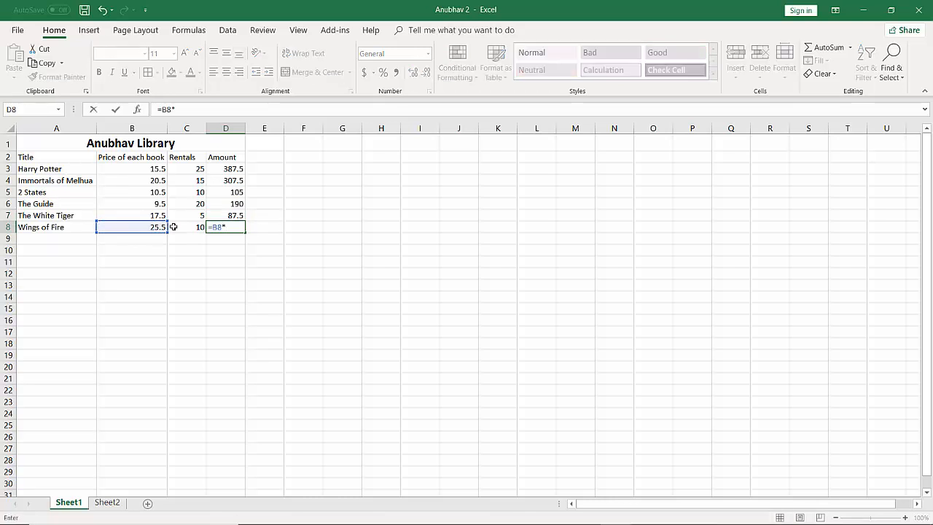
{"action": "left_click", "coordinate": [191, 227]}
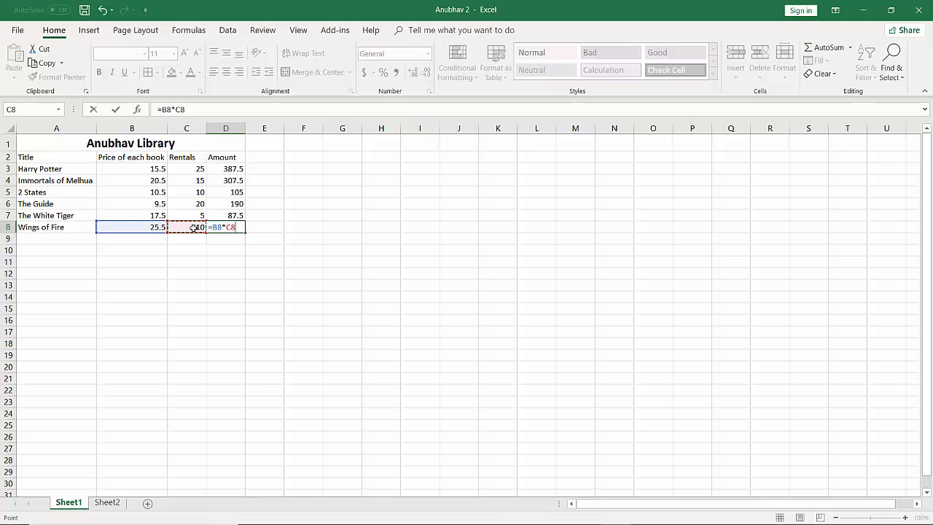
{"action": "key", "text": "ctrl+Return"}
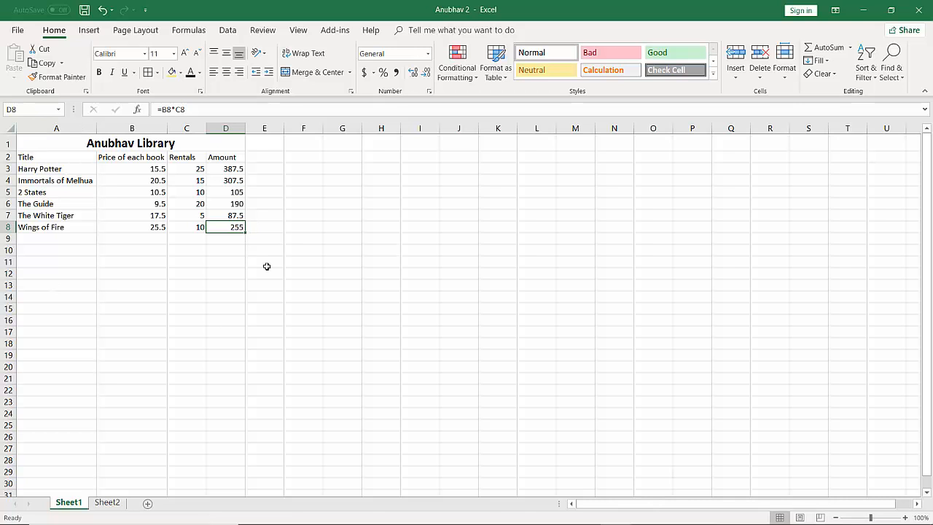
Enter the summary labels Total in A10 and Average in A11 below the book table.
{"action": "left_click", "coordinate": [59, 252]}
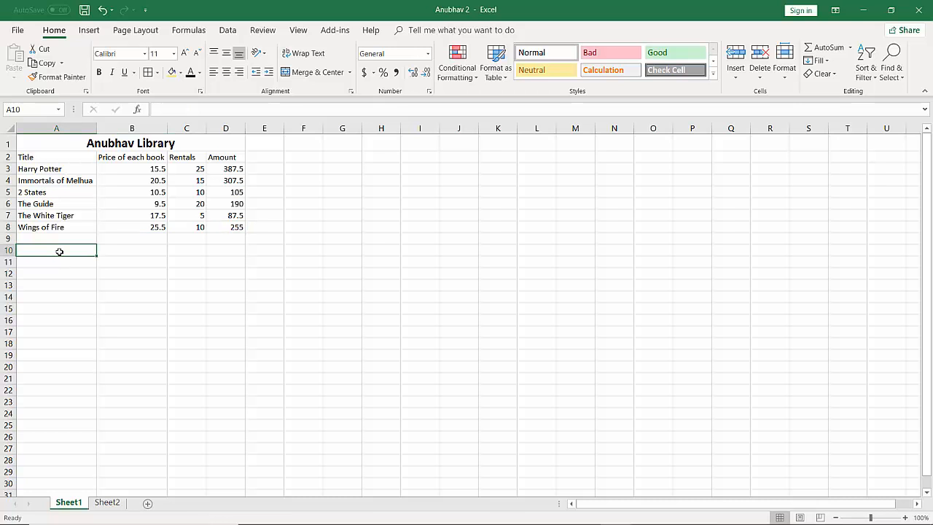
{"action": "type", "text": "To"}
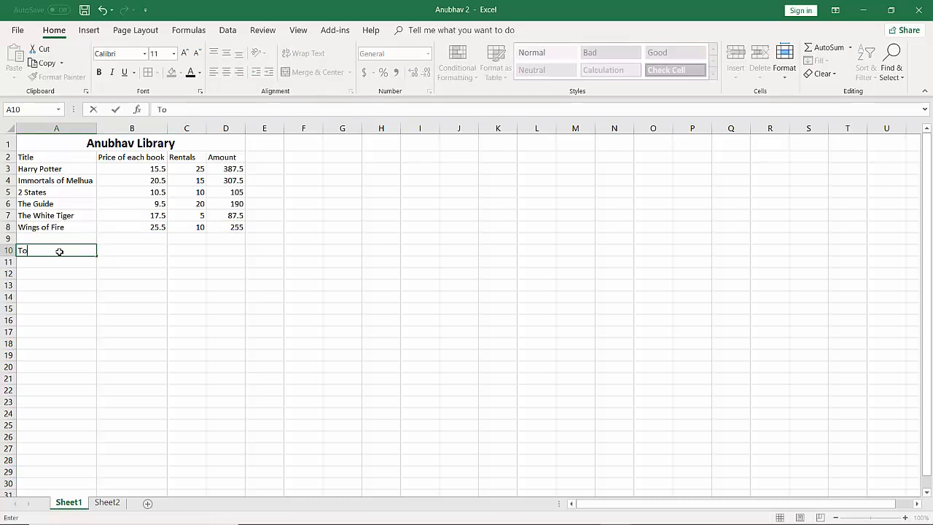
{"action": "type", "text": "tal"}
{"action": "key", "text": "Return"}
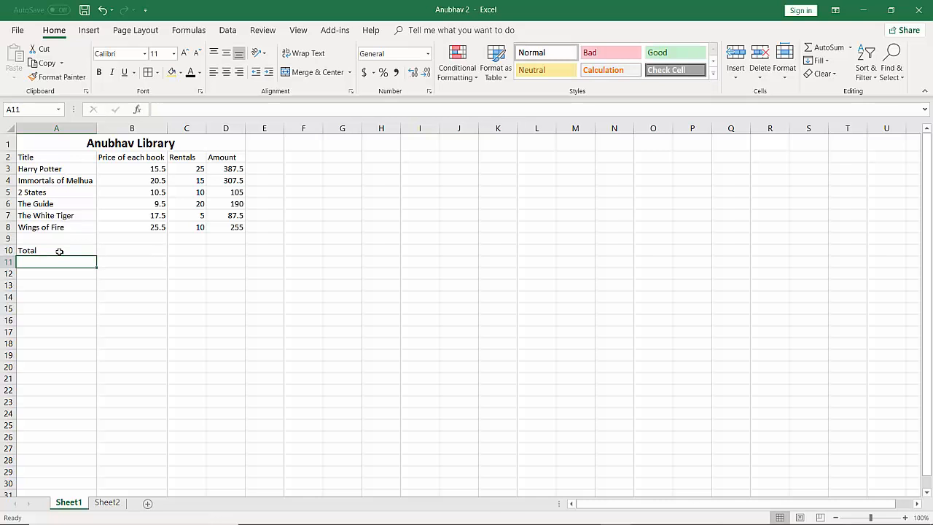
{"action": "type", "text": "A"}
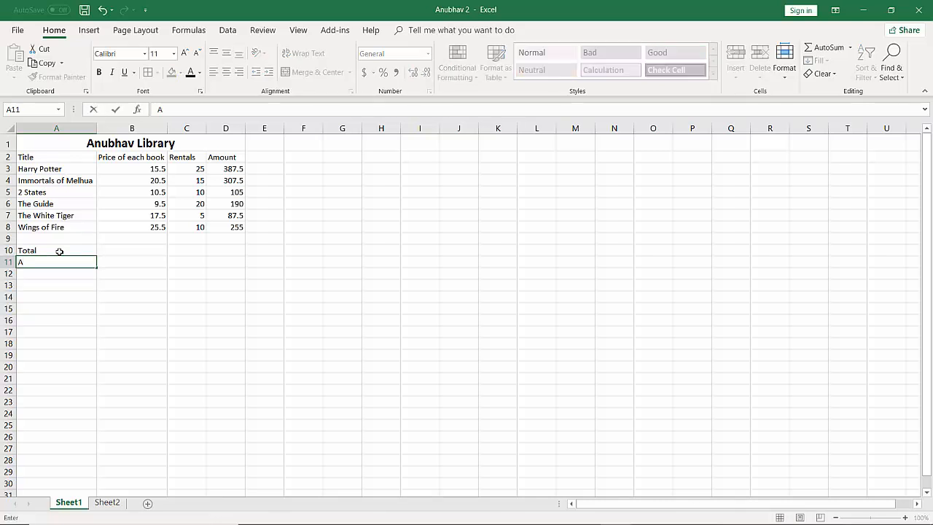
{"action": "type", "text": "verage"}
{"action": "key", "text": "Return"}
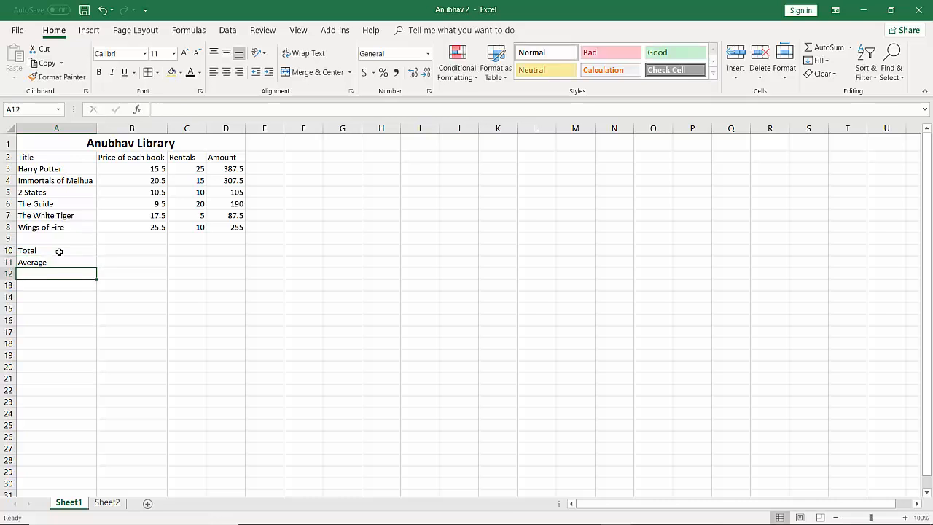
Add the summary labels Max in A12 and Min in A13.
{"action": "type", "text": "m"}
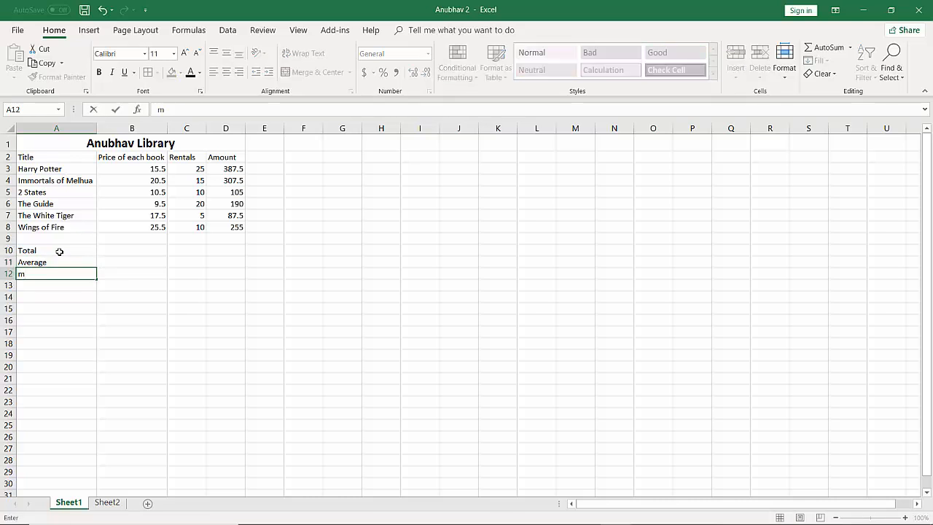
{"action": "key", "text": "BackSpace"}
{"action": "type", "text": "Mx"}
{"action": "key", "text": "BackSpace"}
{"action": "type", "text": "ax"}
{"action": "key", "text": "Return"}
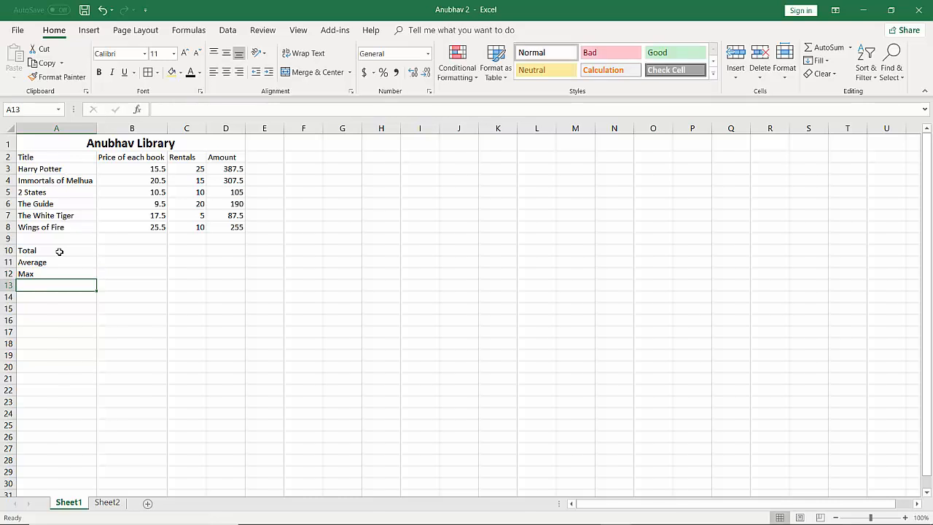
{"action": "type", "text": "Min"}
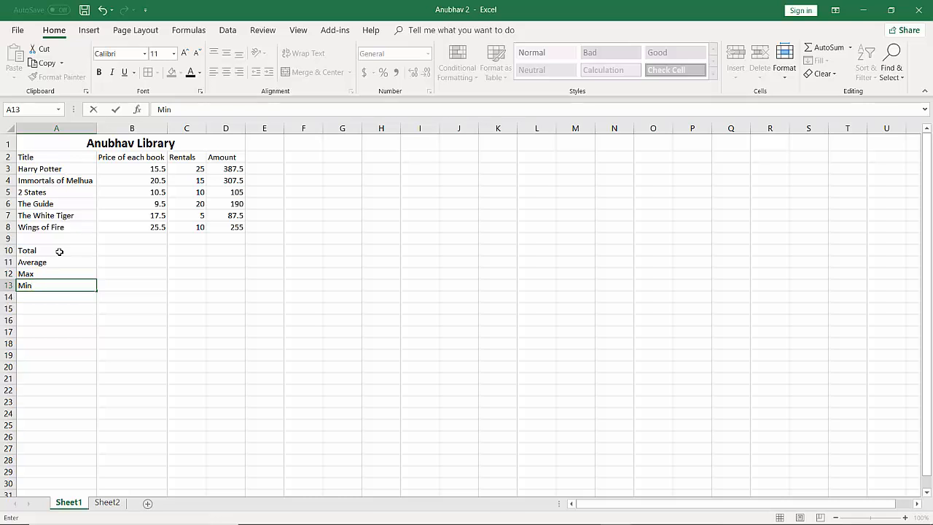
{"action": "key", "text": "ctrl+Return"}
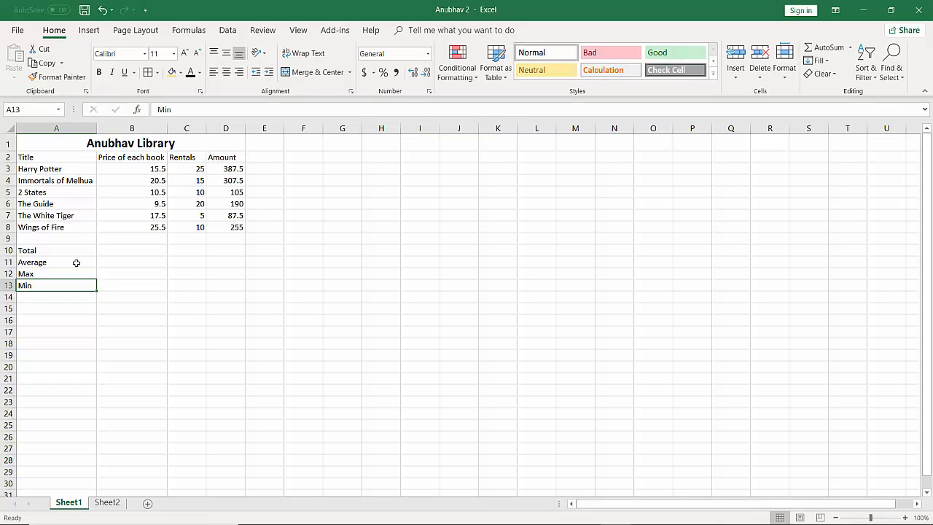
Enter the label Count in A14 and right-align the summary labels in A10:A14.
{"action": "key", "text": "Down"}
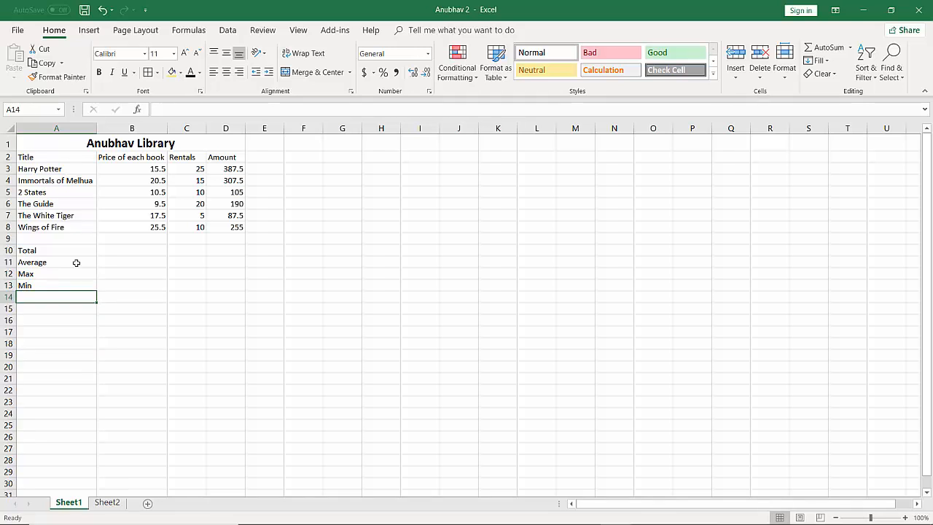
{"action": "type", "text": "co"}
{"action": "key", "text": "BackSpace"}
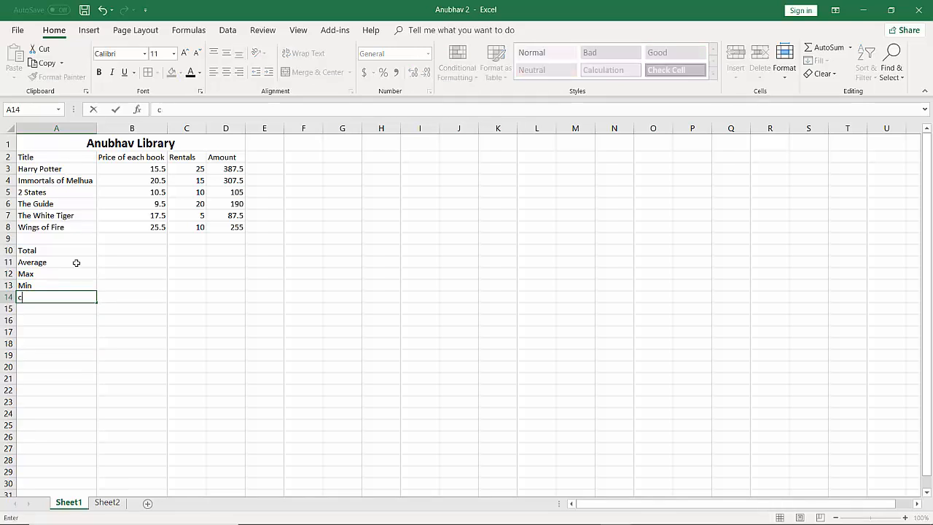
{"action": "type", "text": "o"}
{"action": "key", "text": "BackSpace"}
{"action": "key", "text": "BackSpace"}
{"action": "type", "text": "Count"}
{"action": "left_click_drag", "start_coordinate": [77, 253], "coordinate": [75, 297]}
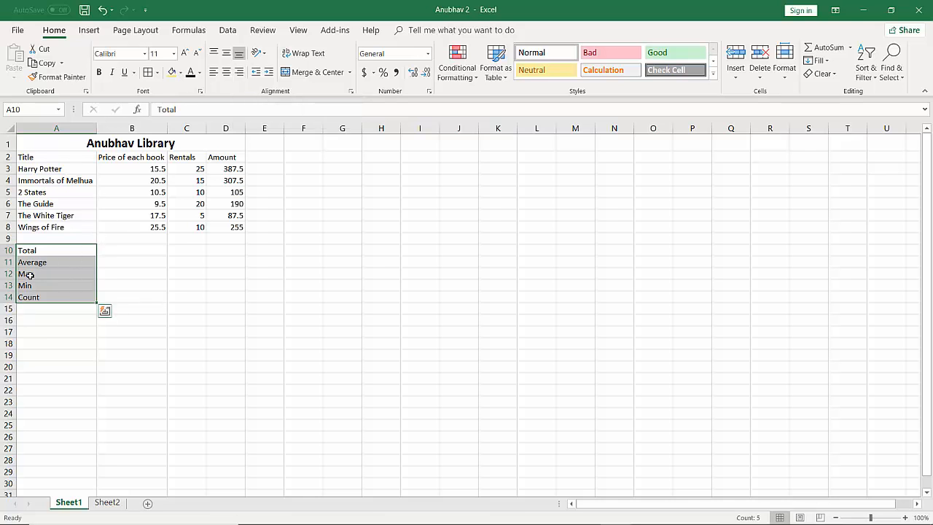
{"action": "left_click", "coordinate": [239, 74]}
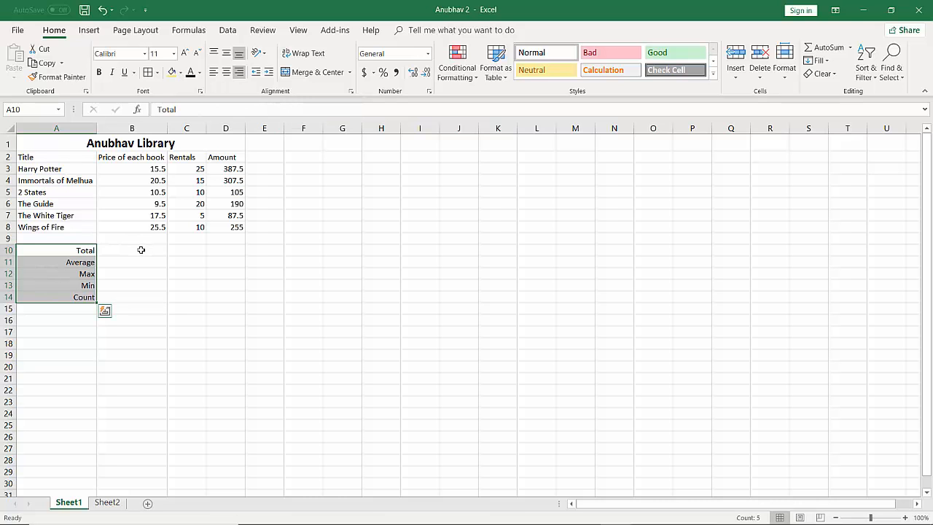
Total the Rentals column in C10 with the formula =SUM(C3:C8).
{"action": "left_click", "coordinate": [141, 250]}
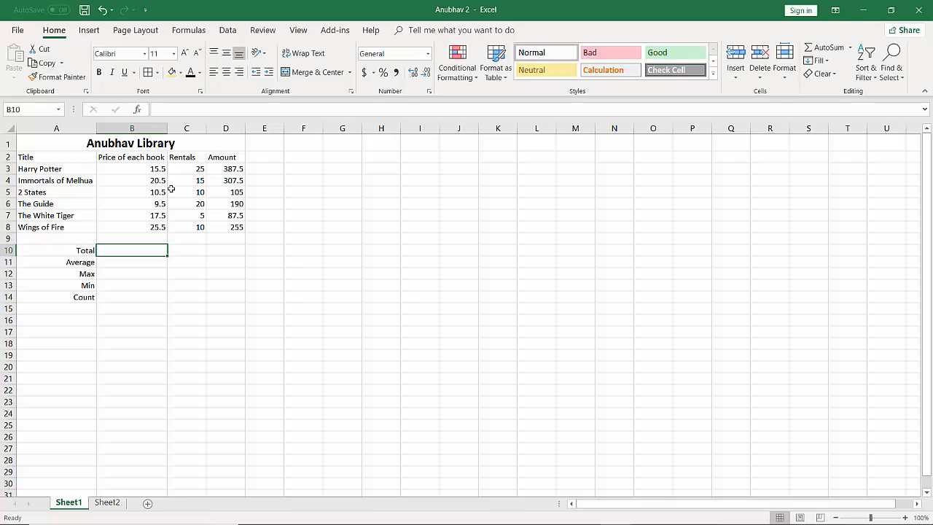
{"action": "left_click", "coordinate": [185, 249]}
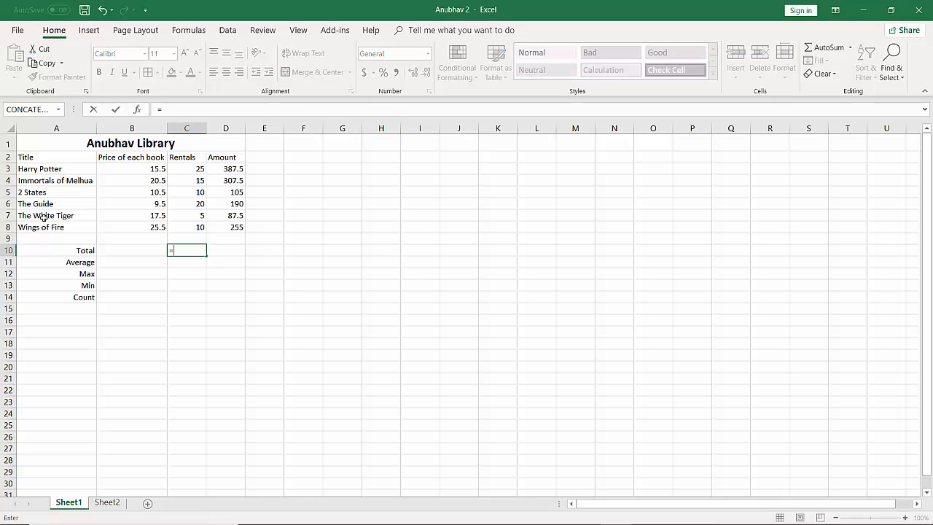
{"action": "type", "text": "sum"}
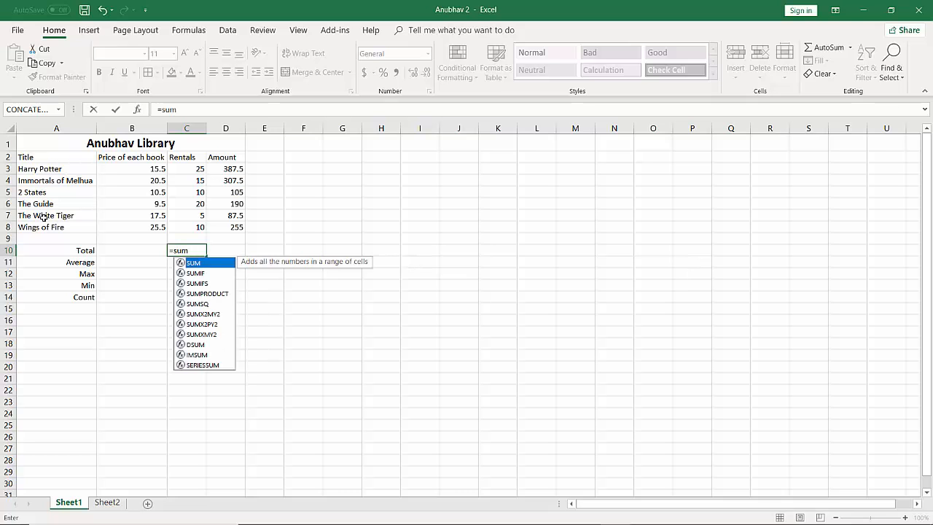
{"action": "type", "text": "("}
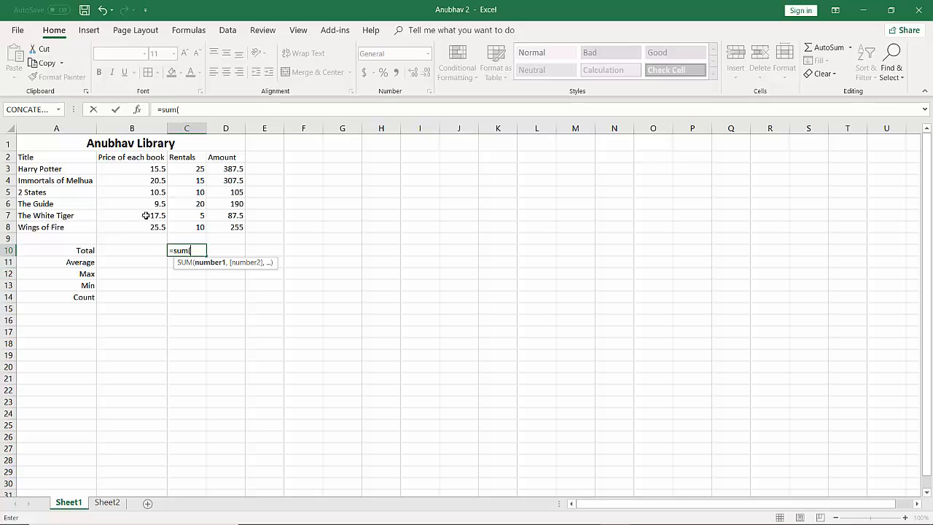
{"action": "left_click", "coordinate": [199, 169]}
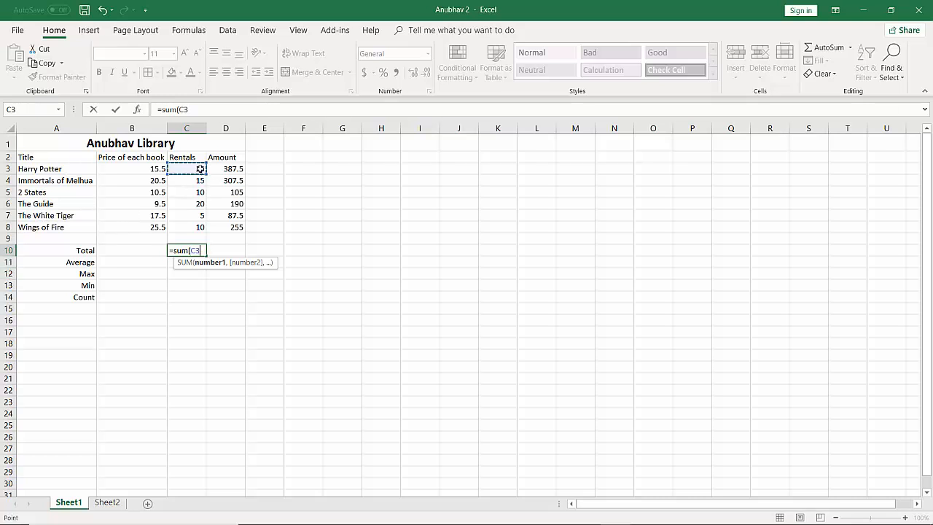
{"action": "left_click_drag", "start_coordinate": [200, 170], "coordinate": [200, 223]}
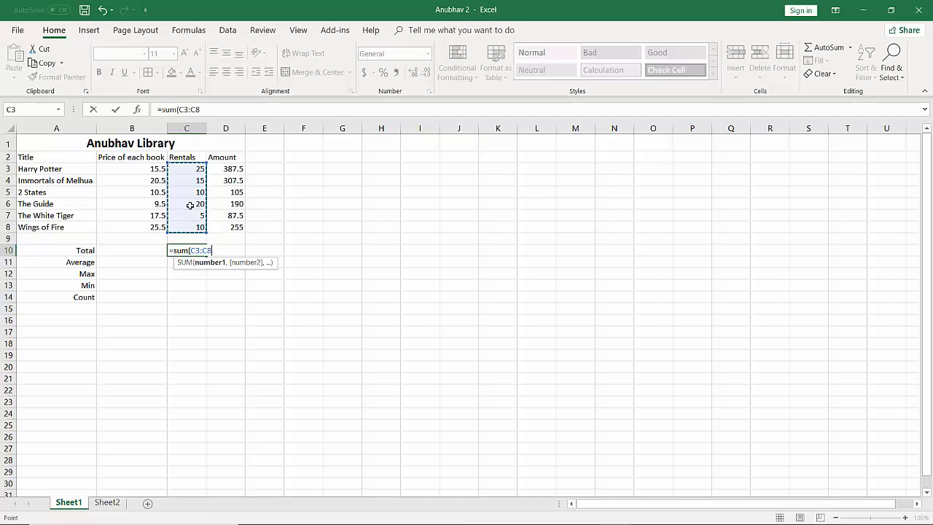
{"action": "type", "text": ")"}
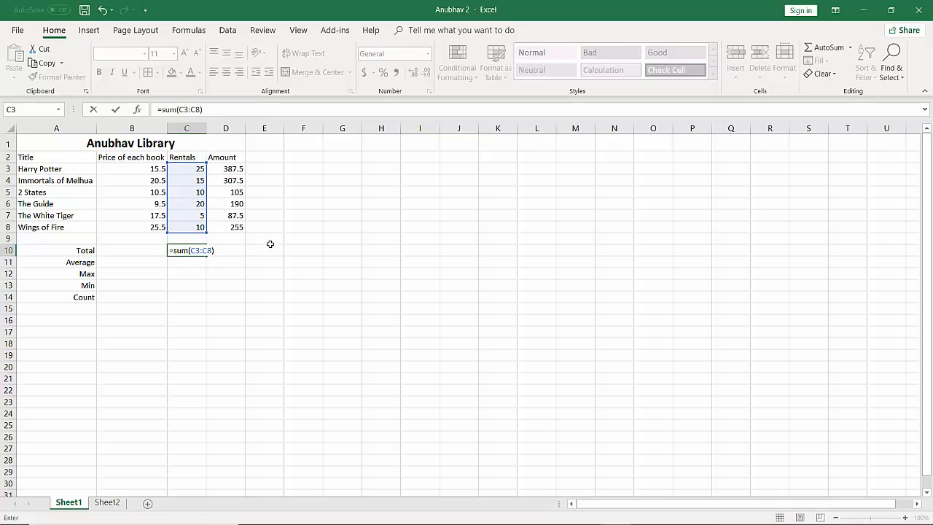
{"action": "key", "text": "Return"}
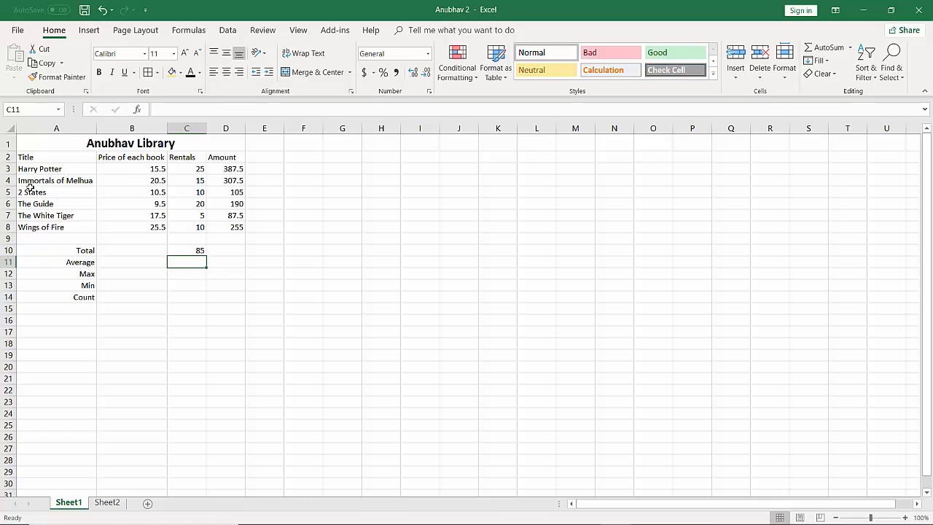
{"action": "key", "text": "Up"}
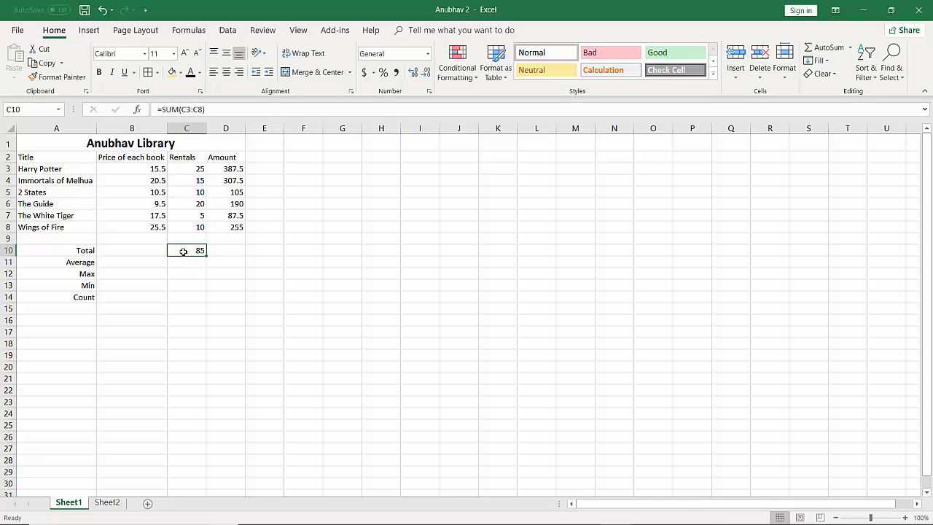
{"action": "left_click", "coordinate": [232, 252]}
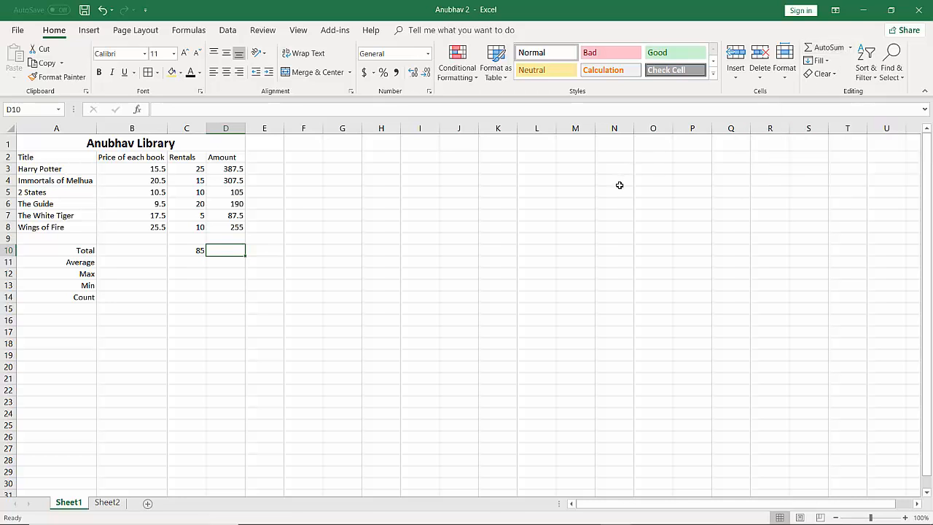
{"action": "left_click", "coordinate": [236, 240]}
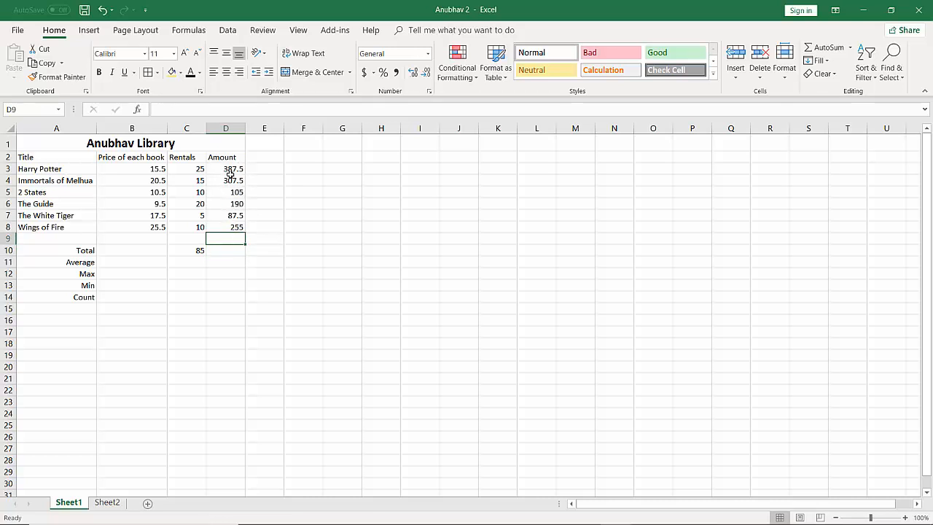
{"action": "key", "text": "Up"}
{"action": "key", "text": "Up"}
{"action": "key", "text": "Up"}
{"action": "key", "text": "Up"}
{"action": "key", "text": "Up"}
{"action": "key", "text": "Up"}
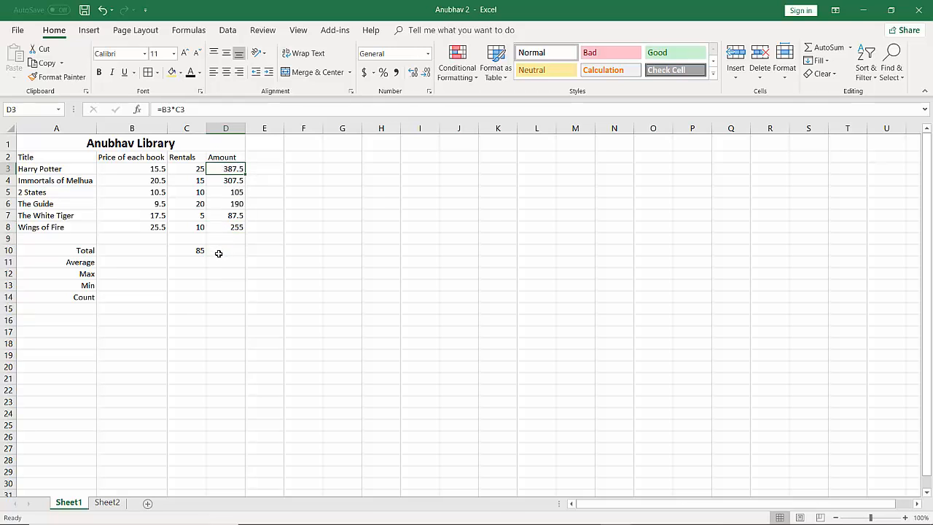
Total the Amount column in D10 using AutoSum, with the summed range set to D3:D8.
{"action": "left_click", "coordinate": [219, 253]}
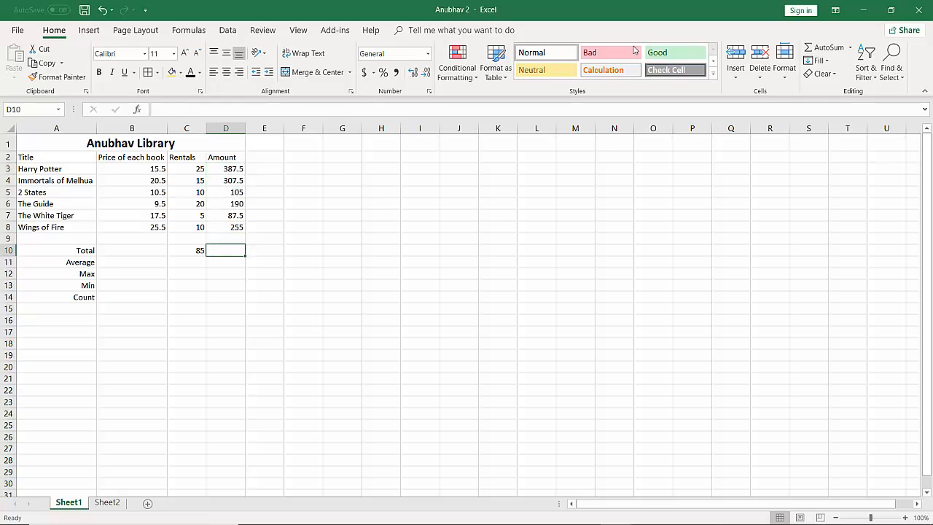
{"action": "left_click", "coordinate": [813, 50]}
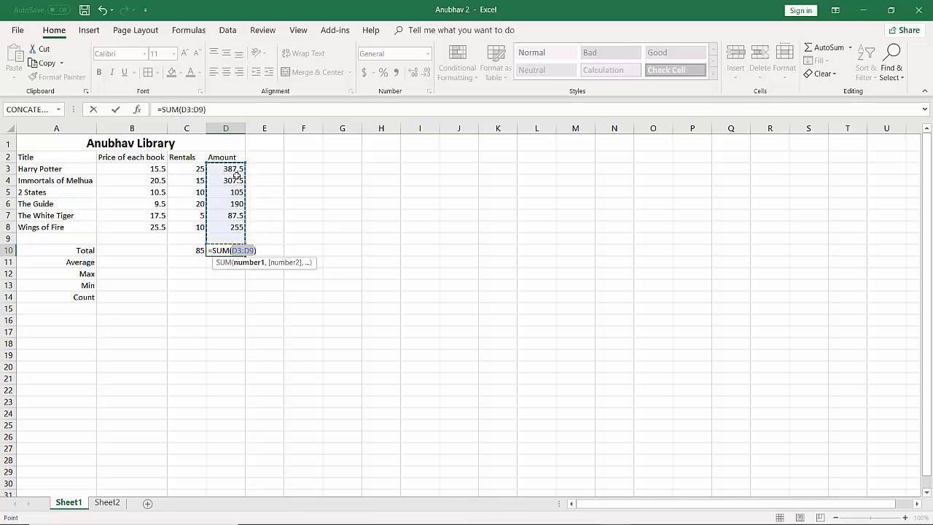
{"action": "left_click_drag", "start_coordinate": [236, 170], "coordinate": [236, 229]}
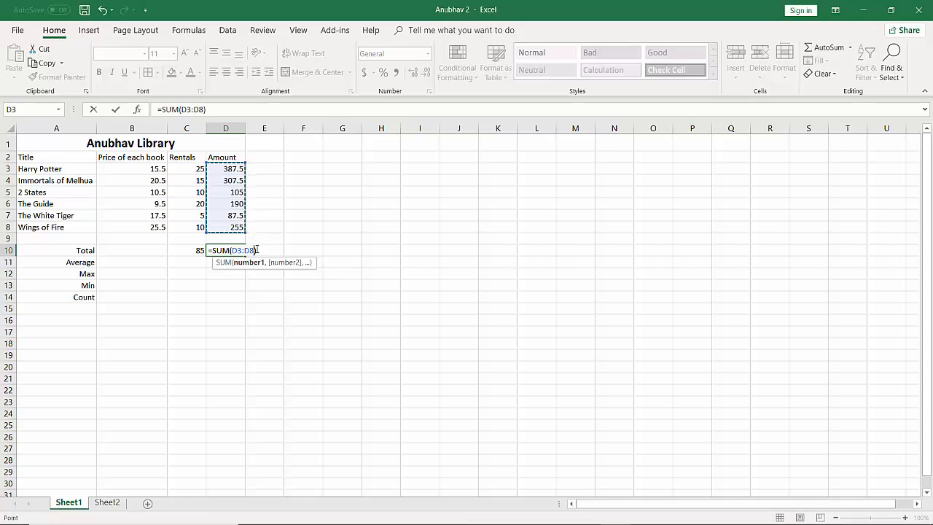
{"action": "key", "text": "ctrl+Return"}
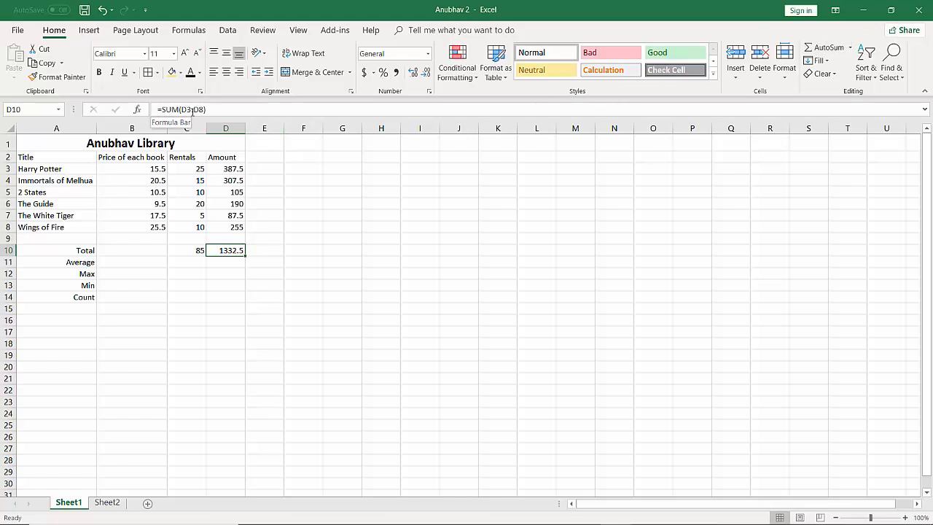
{"action": "left_click", "coordinate": [193, 249]}
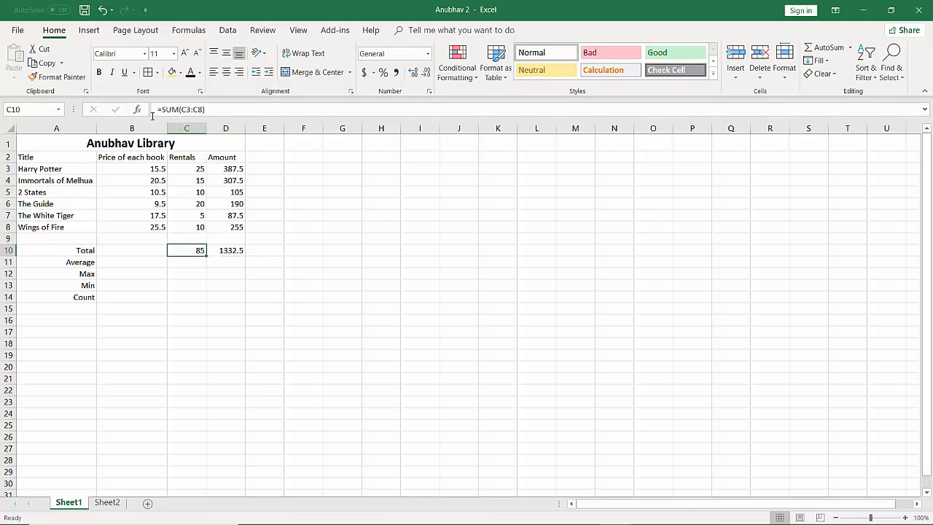